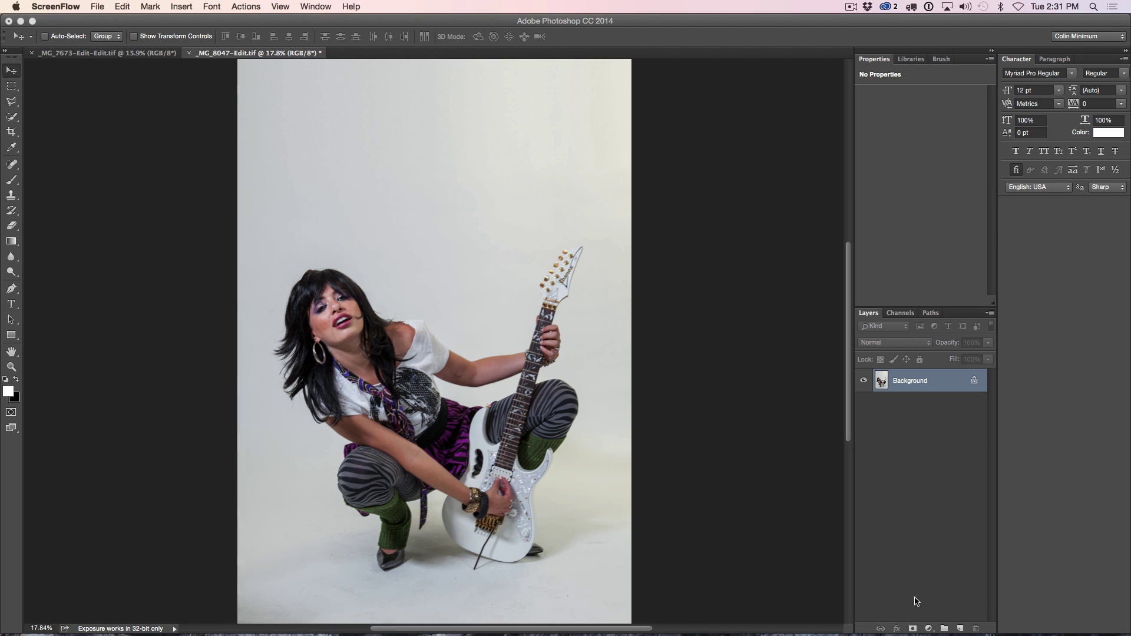
Step: Add a Curves adjustment layer above the Background and detach and enlarge its Properties panel
left_click(928, 629)
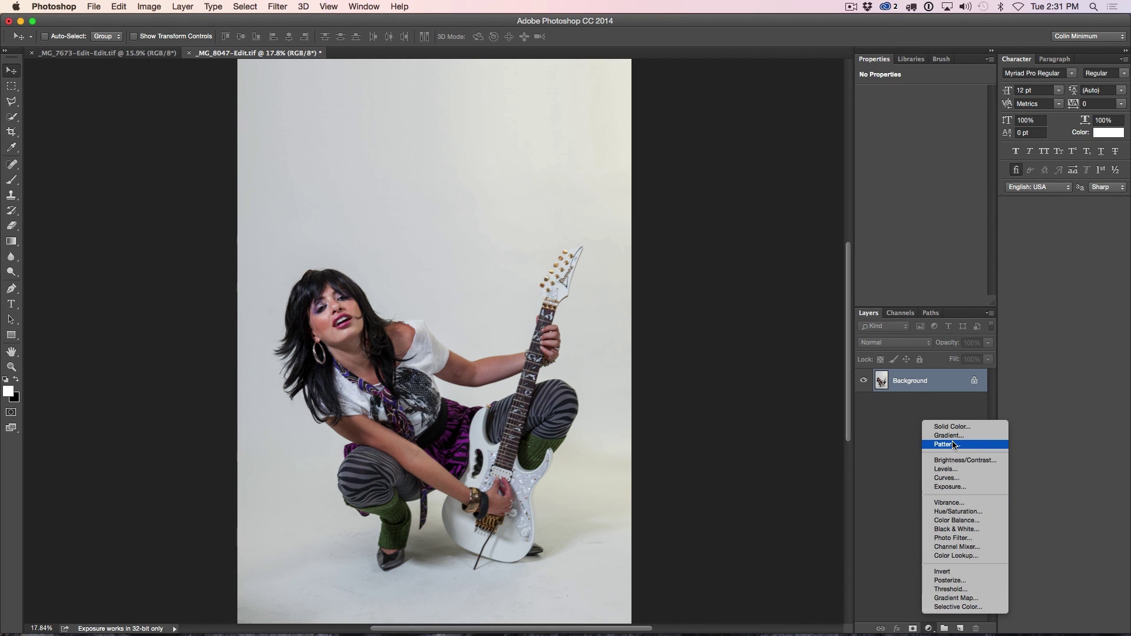
left_click(947, 478)
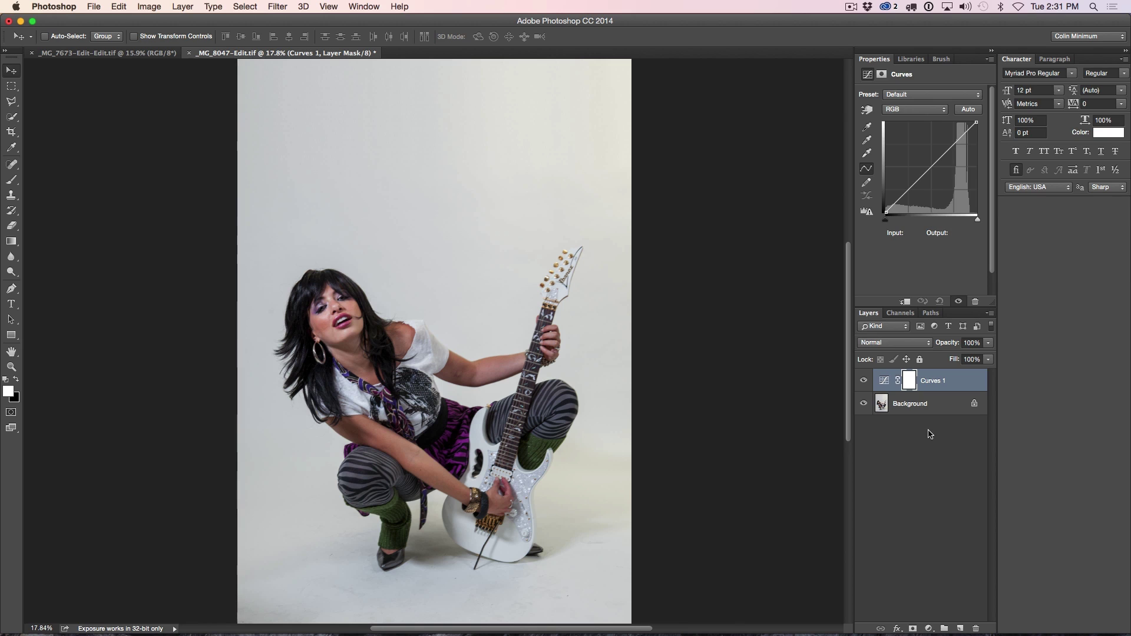
left_click_drag(874, 59, 671, 73)
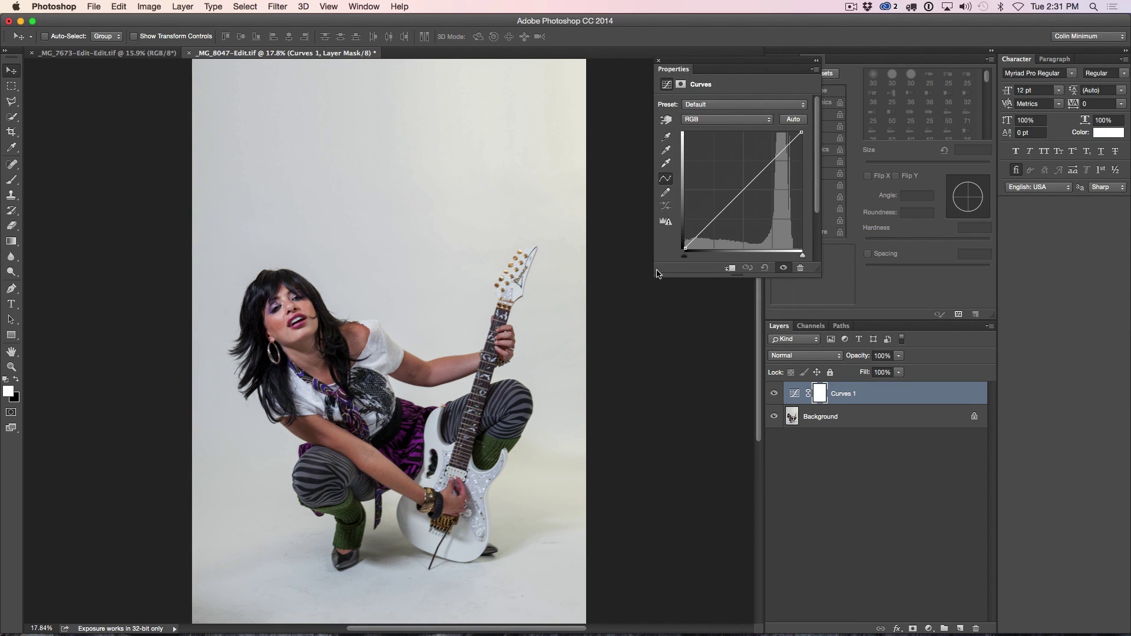
left_click_drag(655, 276, 601, 341)
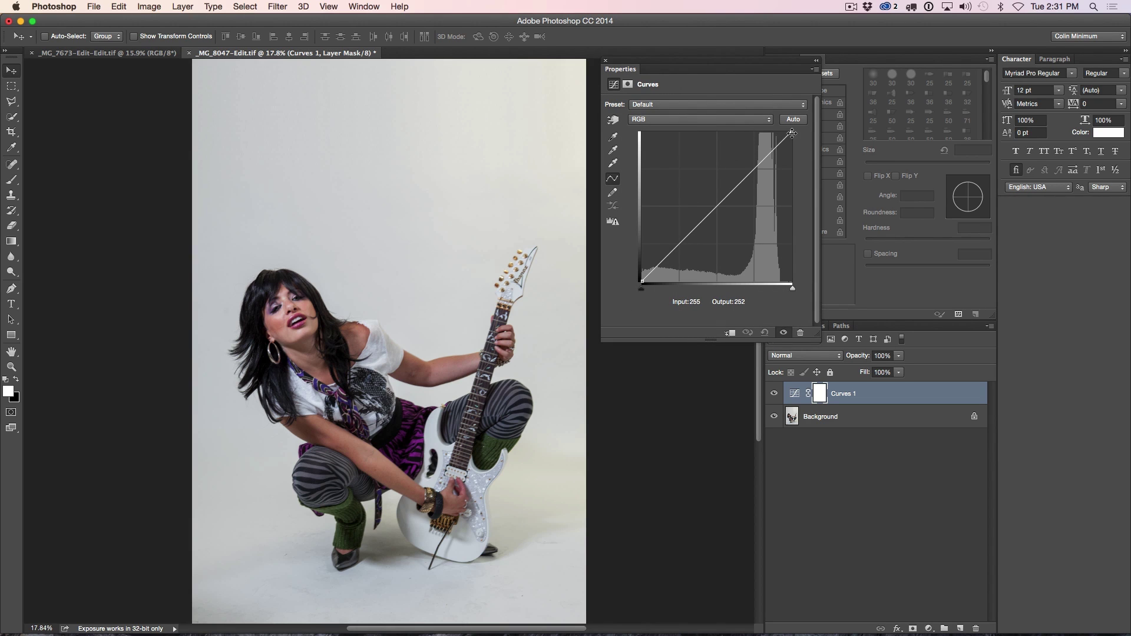
Step: Darken the RGB curve by lowering the white point's output to about 112 and bending the midtones to input 136, output 42
left_click_drag(791, 133, 797, 217)
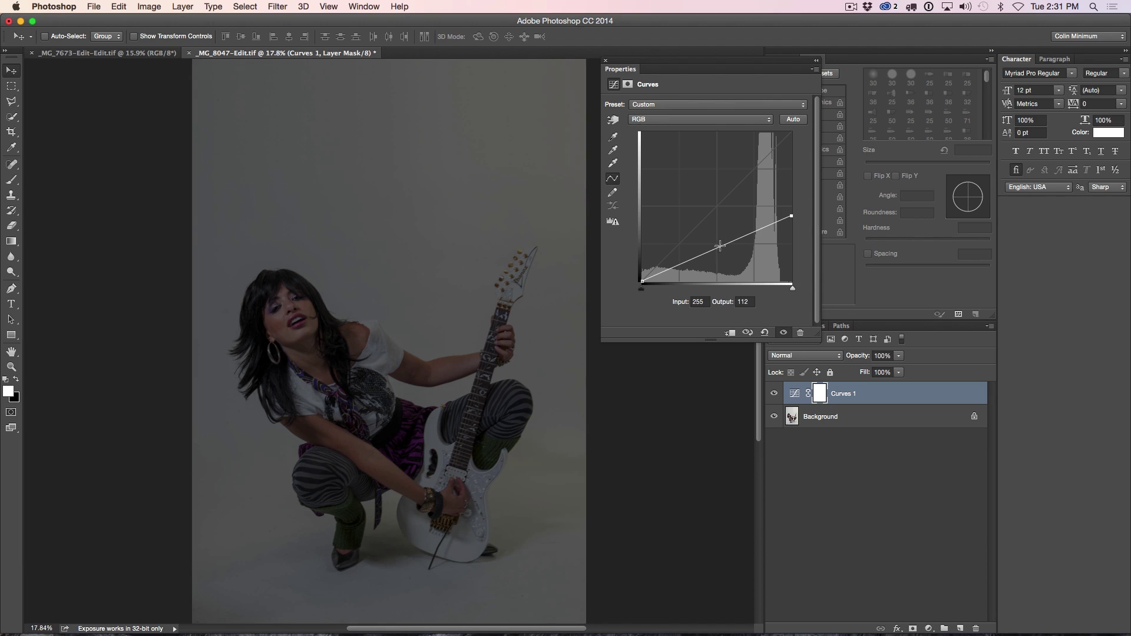
mouse_move(715, 249)
left_mouse_down()
mouse_move(719, 259)
mouse_move(721, 233)
mouse_move(722, 255)
left_mouse_up()
left_click(791, 216)
left_click_drag(791, 218, 791, 217)
left_click_drag(722, 254, 724, 257)
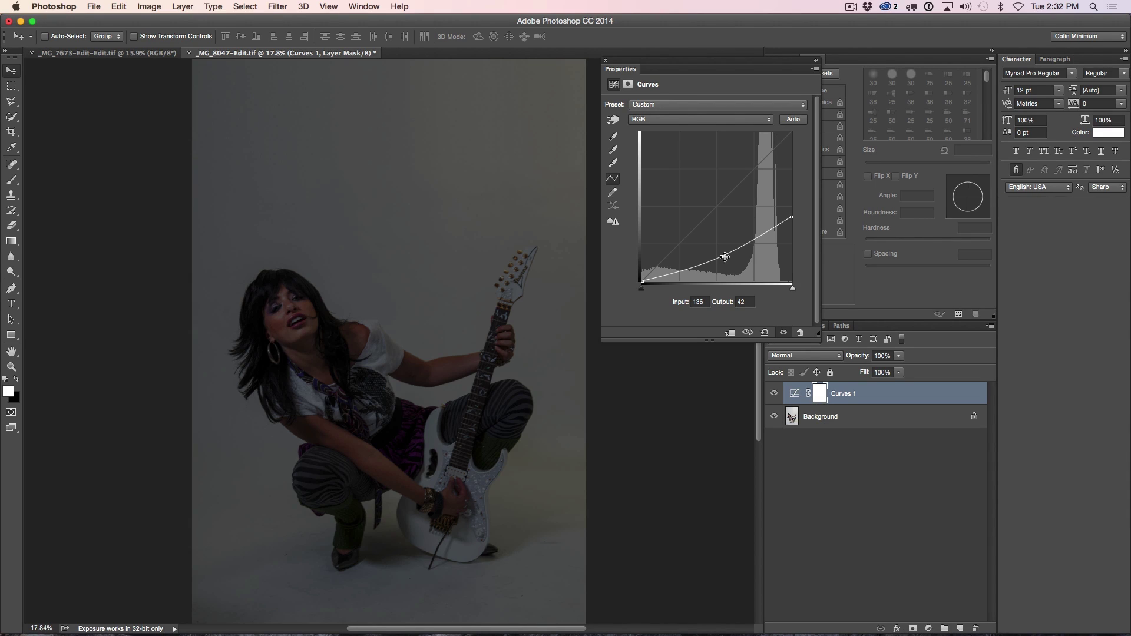
Step: Reduce red in the highlights by moving the Red curve's white point to input 252, output 226
left_click(714, 120)
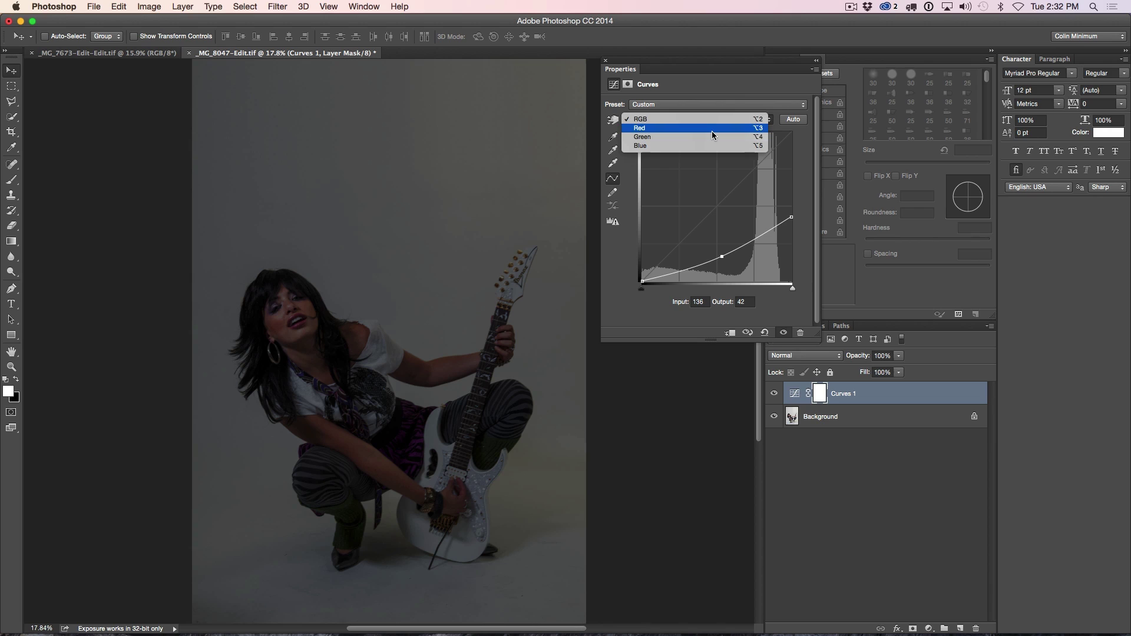
left_click(712, 128)
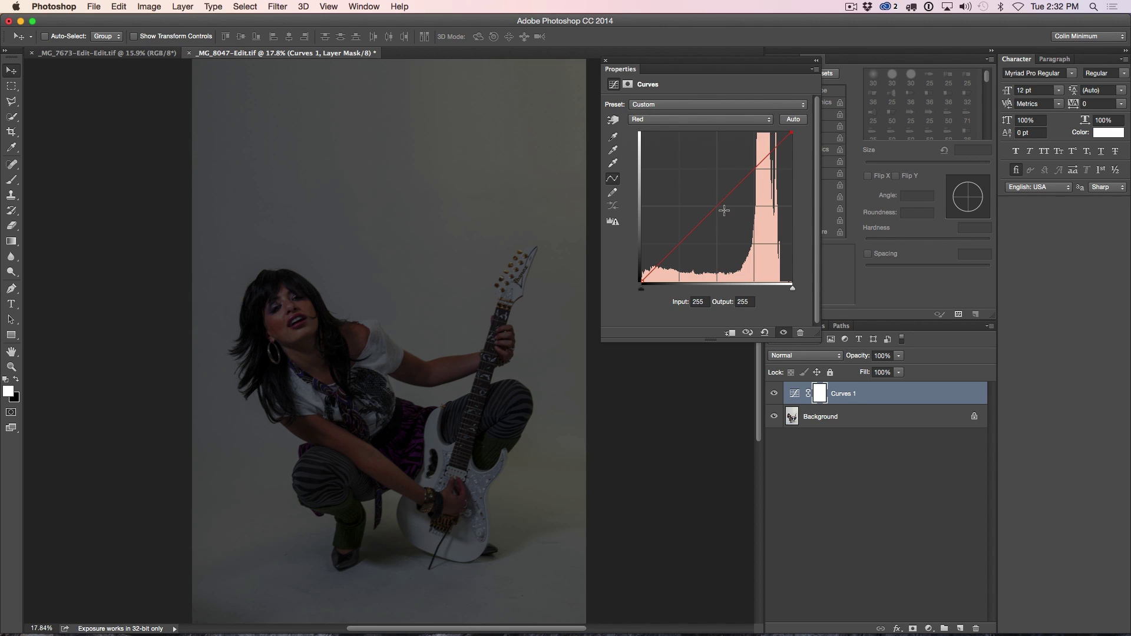
left_click_drag(794, 132, 792, 150)
Step: Lower the Green curve's white point to output 238 and its midtones to input 131, output 113
left_click(714, 120)
left_click(712, 129)
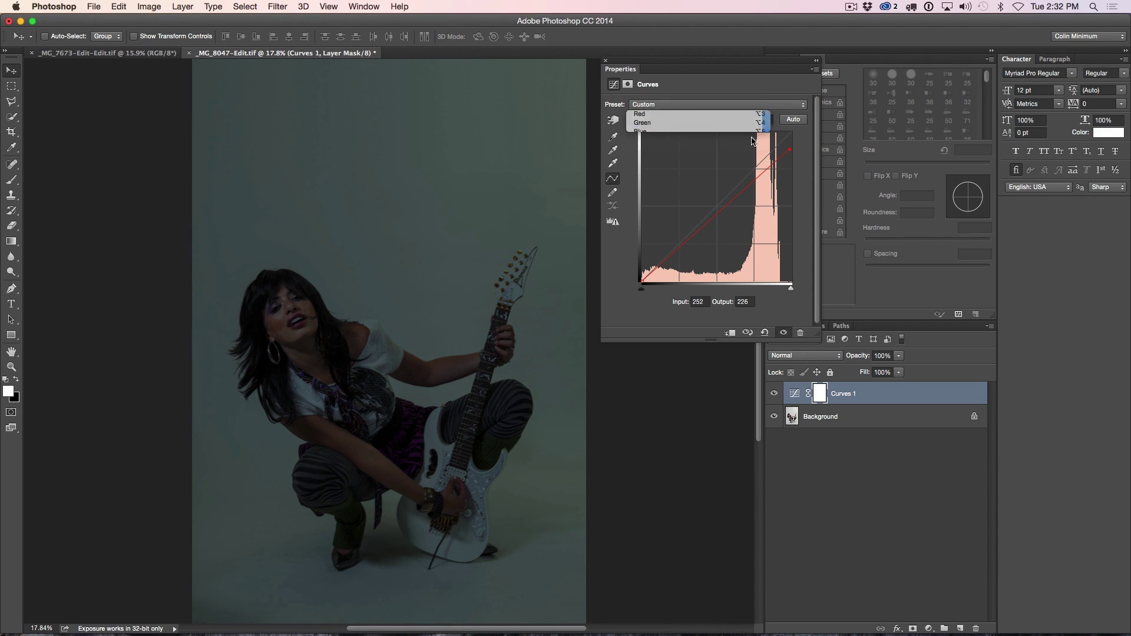
left_click_drag(791, 132, 792, 144)
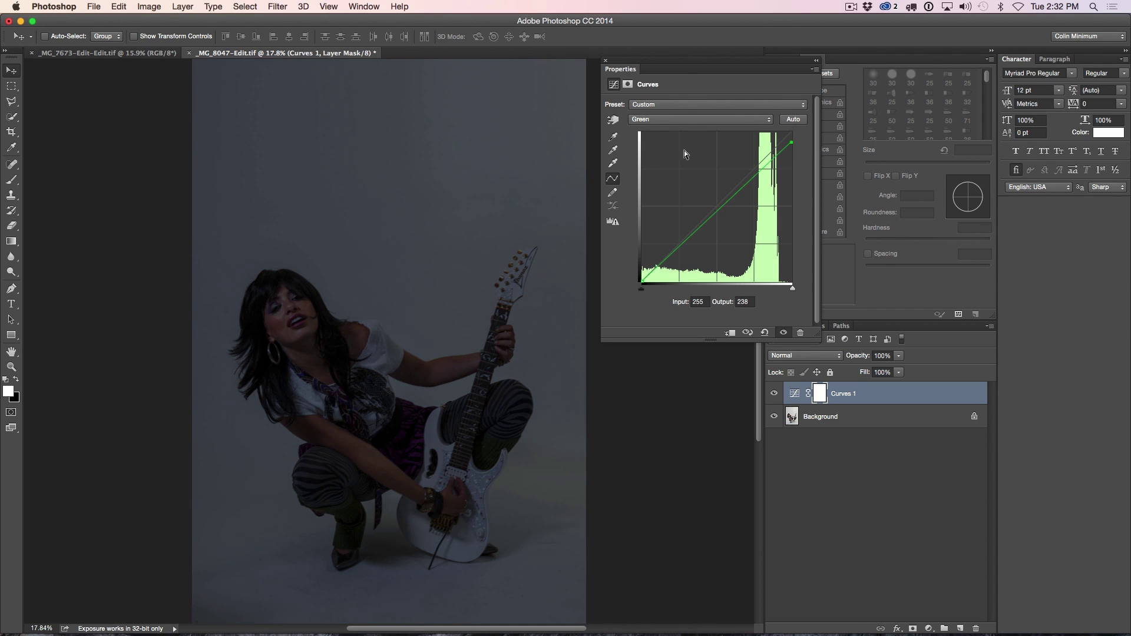
left_click_drag(717, 211, 719, 215)
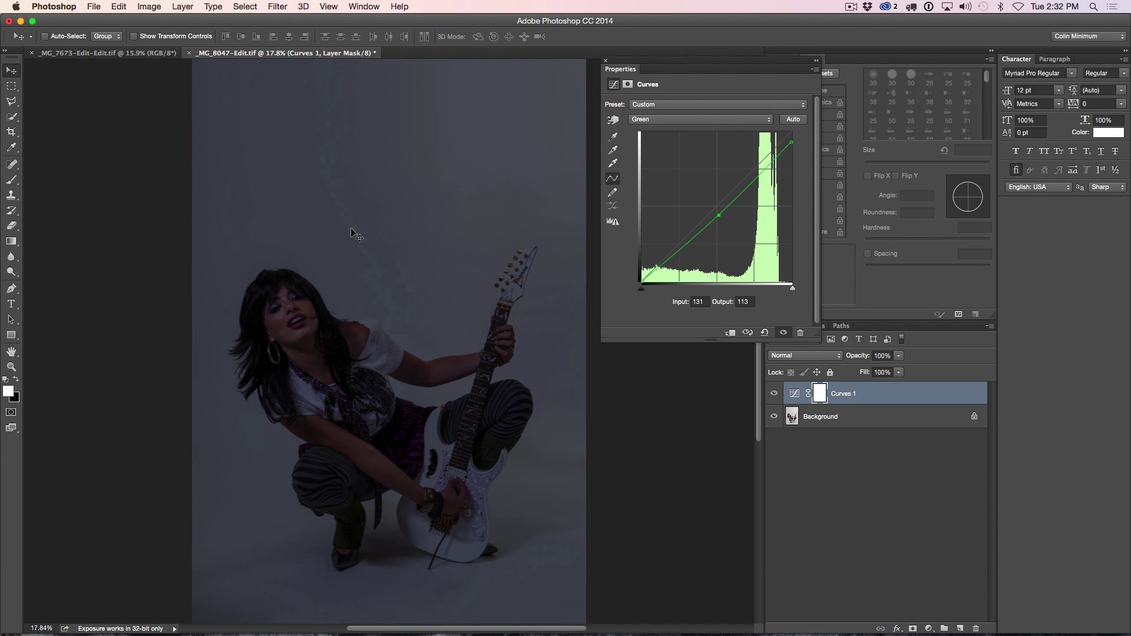
Step: Raise the midtones of the Blue curve slightly and collapse the floating Properties panel
left_click(650, 119)
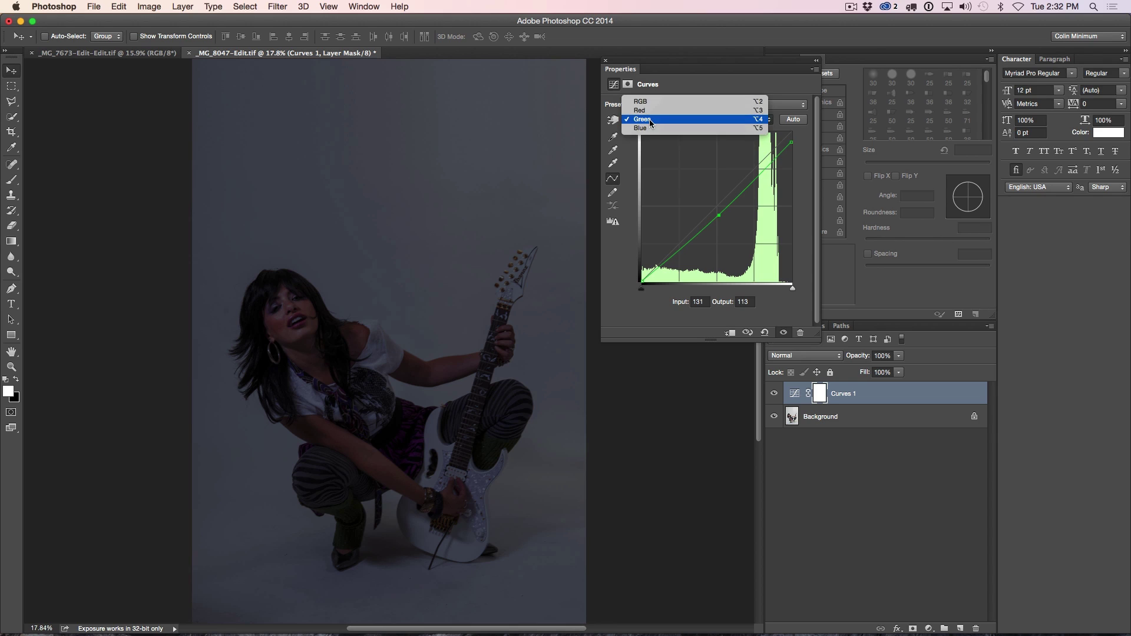
left_click(648, 132)
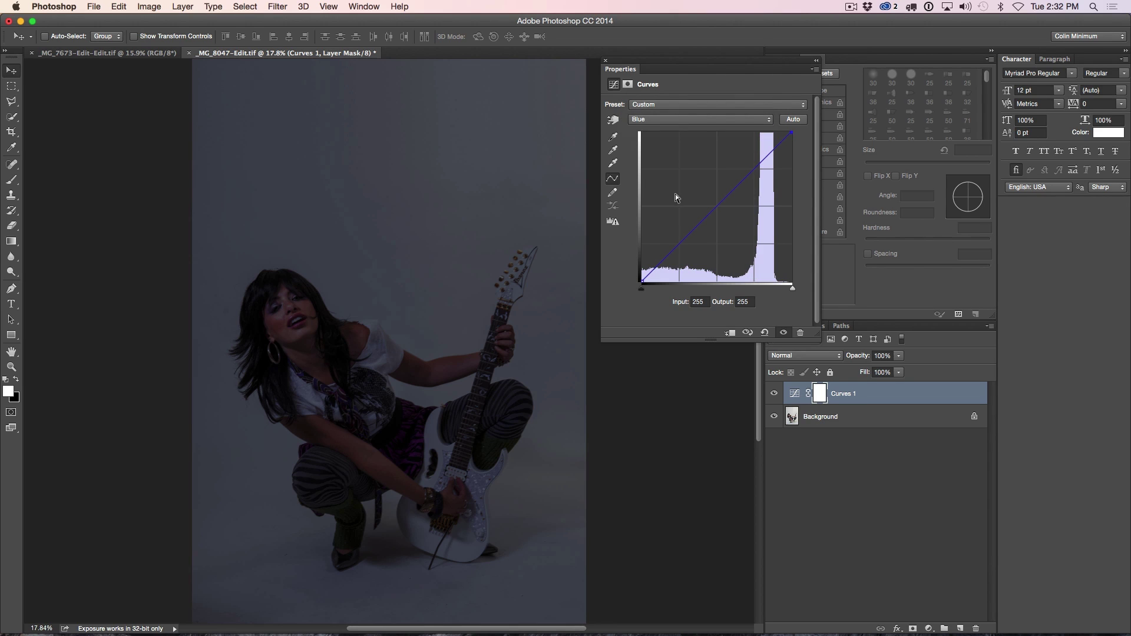
left_click_drag(706, 212, 706, 205)
left_click(816, 61)
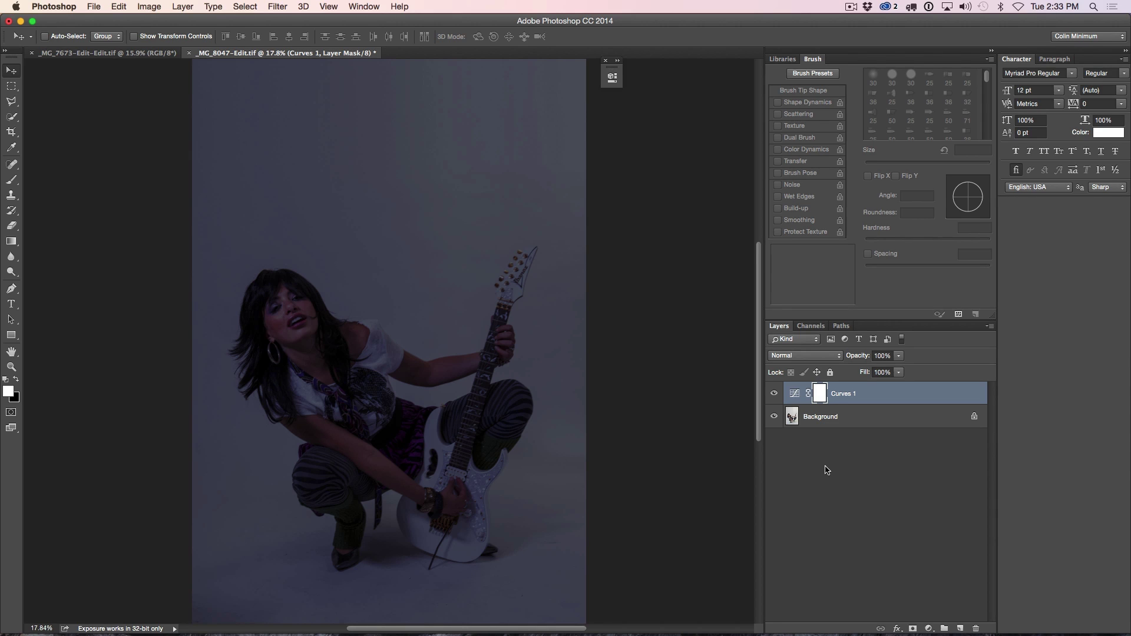
Step: Hide the Curves layer and, on the Background layer, select the woman's head and torso using Quick Selection with a size 90 brush
left_click(775, 394)
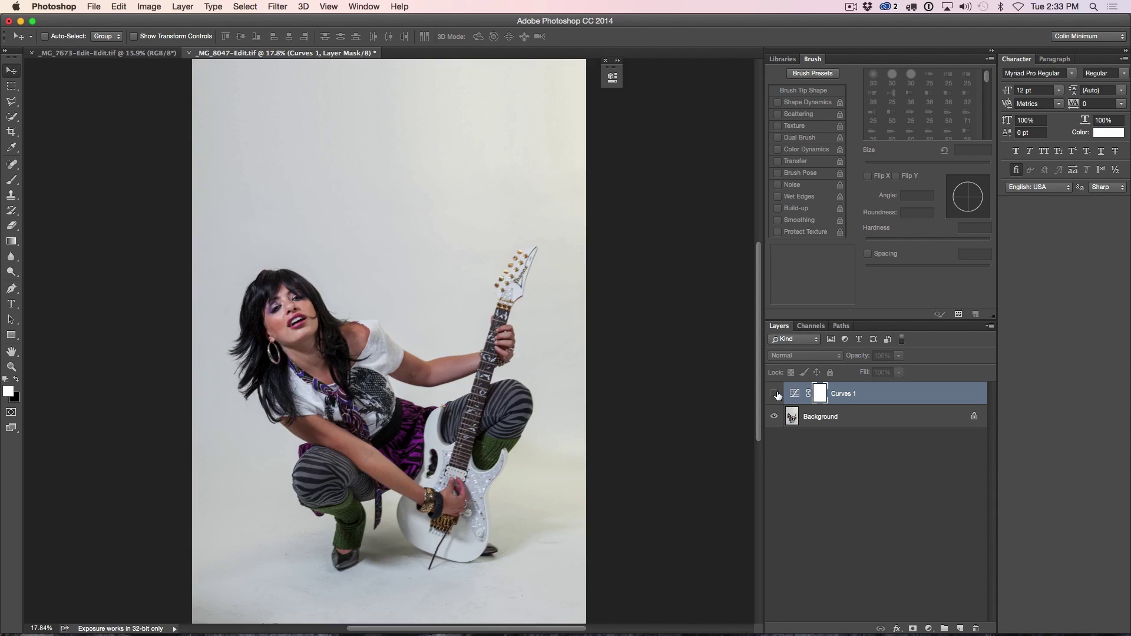
left_click(794, 417)
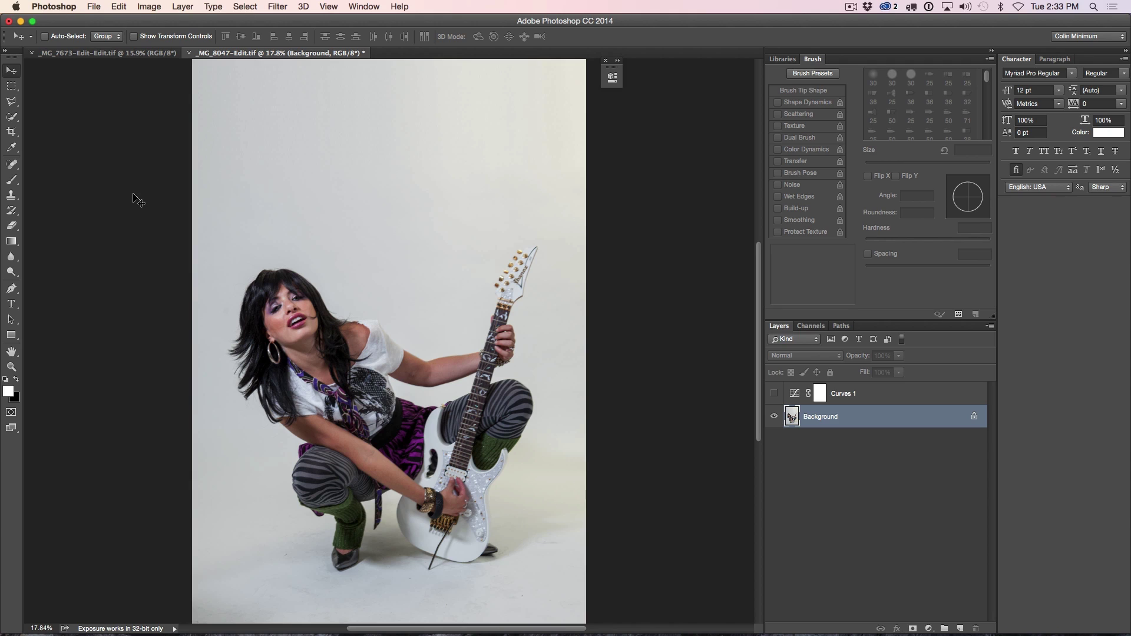
left_click_drag(11, 117, 73, 114)
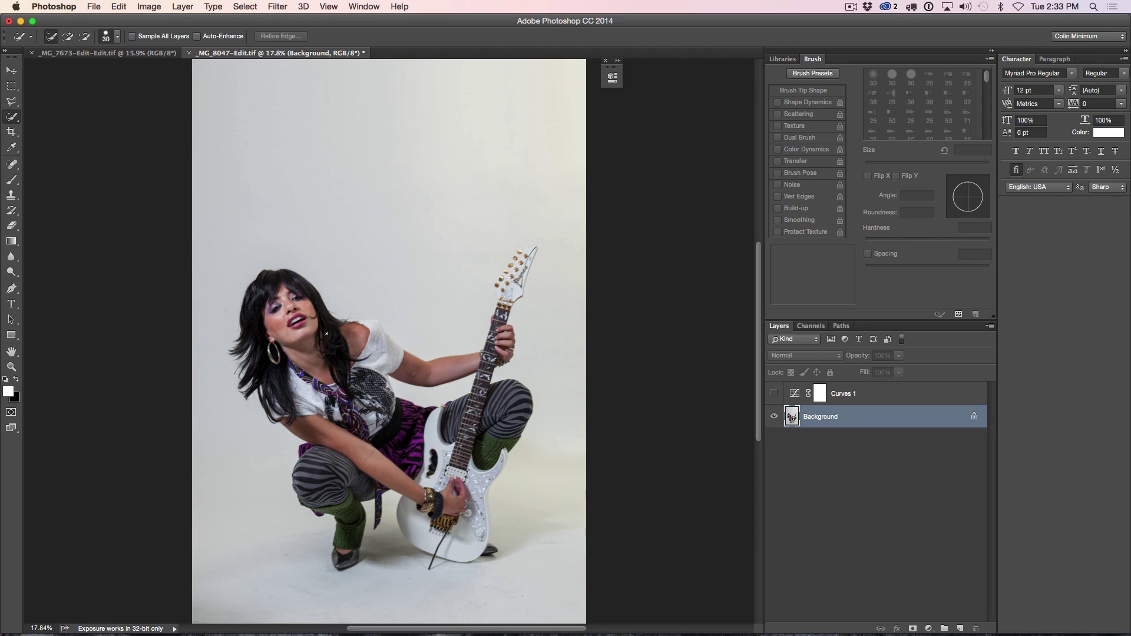
key("bracketright")
key("bracketright")
key("bracketright")
key("bracketright")
key("bracketright")
mouse_move(297, 304)
left_mouse_down()
mouse_move(276, 291)
mouse_move(261, 300)
mouse_move(262, 361)
mouse_move(281, 376)
mouse_move(294, 379)
mouse_move(310, 317)
mouse_move(342, 353)
mouse_move(370, 338)
mouse_move(401, 368)
mouse_move(454, 367)
mouse_move(359, 327)
mouse_move(371, 328)
mouse_move(350, 363)
mouse_move(399, 397)
mouse_move(349, 387)
mouse_move(414, 425)
mouse_move(386, 389)
mouse_move(337, 416)
mouse_move(309, 415)
mouse_move(343, 437)
mouse_move(308, 466)
mouse_move(332, 465)
mouse_move(369, 427)
mouse_move(425, 431)
mouse_move(464, 412)
left_mouse_up()
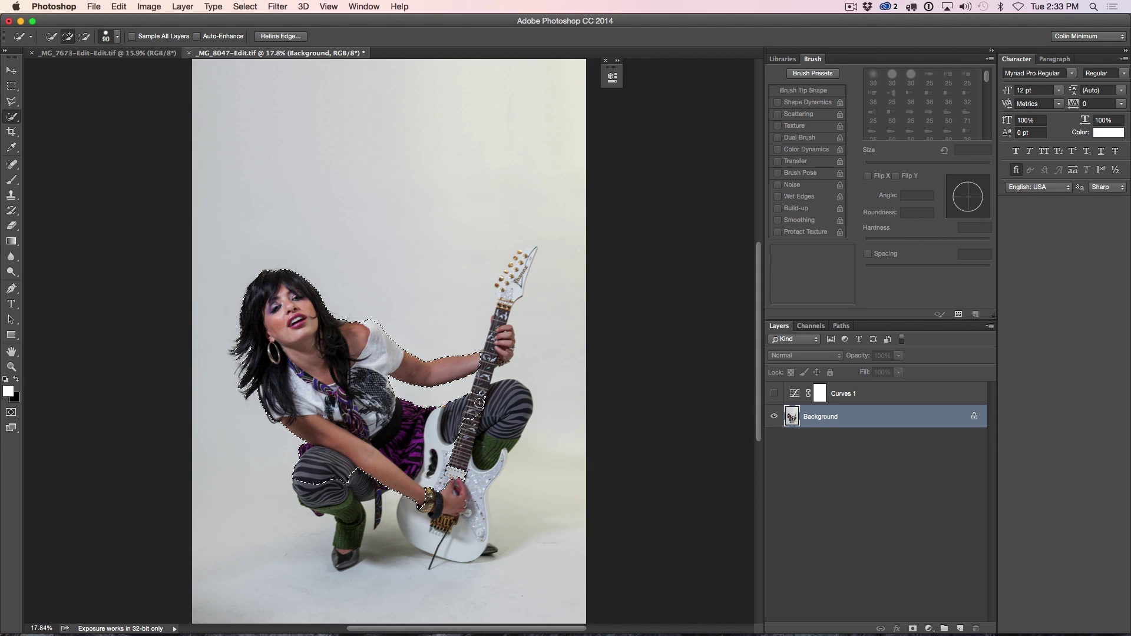
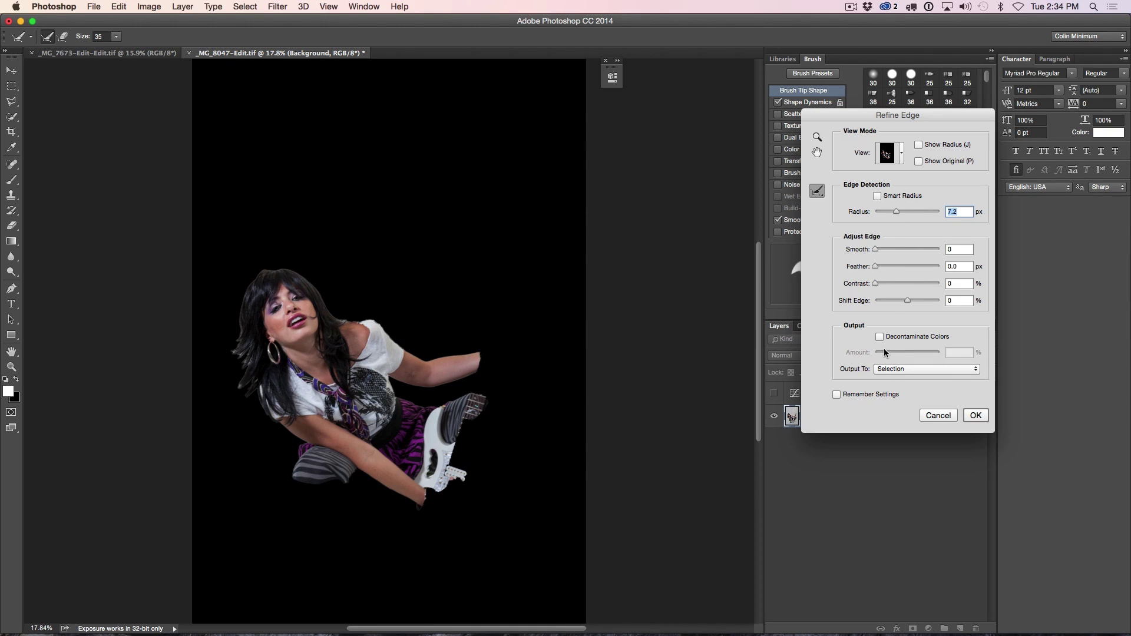
Step: Output the refined selection from Refine Edge to a new layer with a layer mask
left_click(892, 369)
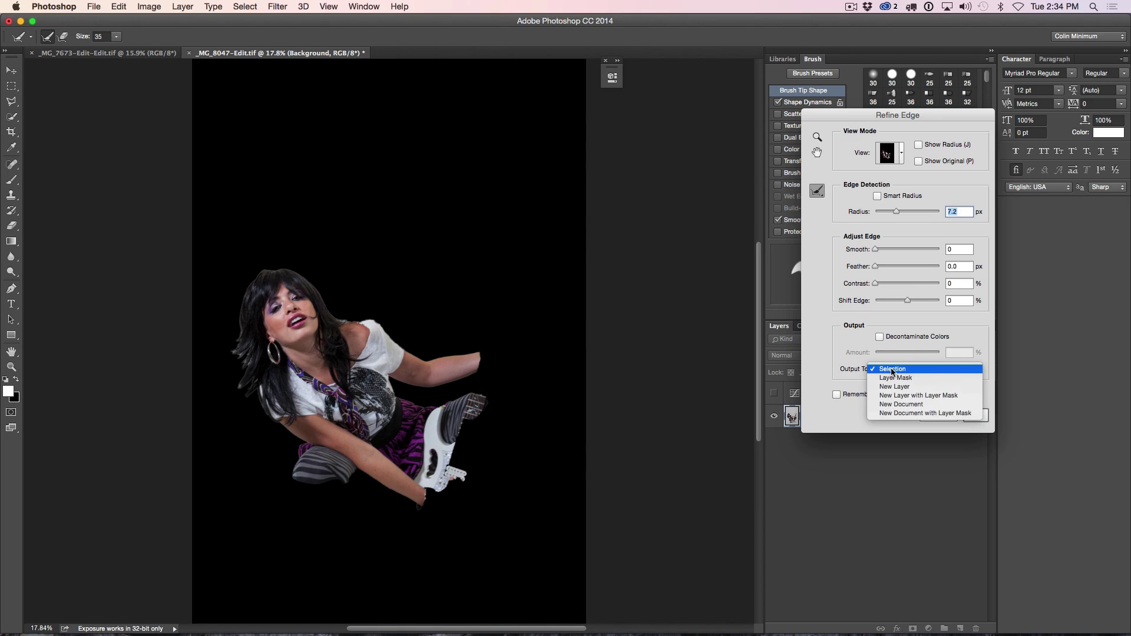
left_click(903, 396)
left_click(974, 416)
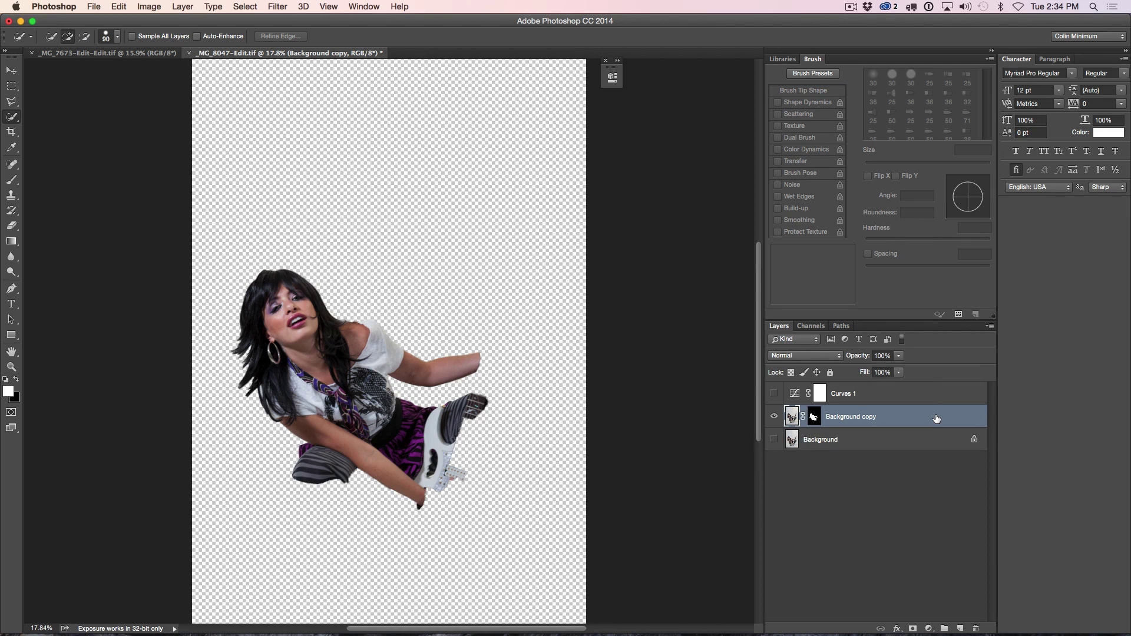
Step: Show the Curves 1 and Background layers and move Background copy above Curves 1
left_click(774, 394)
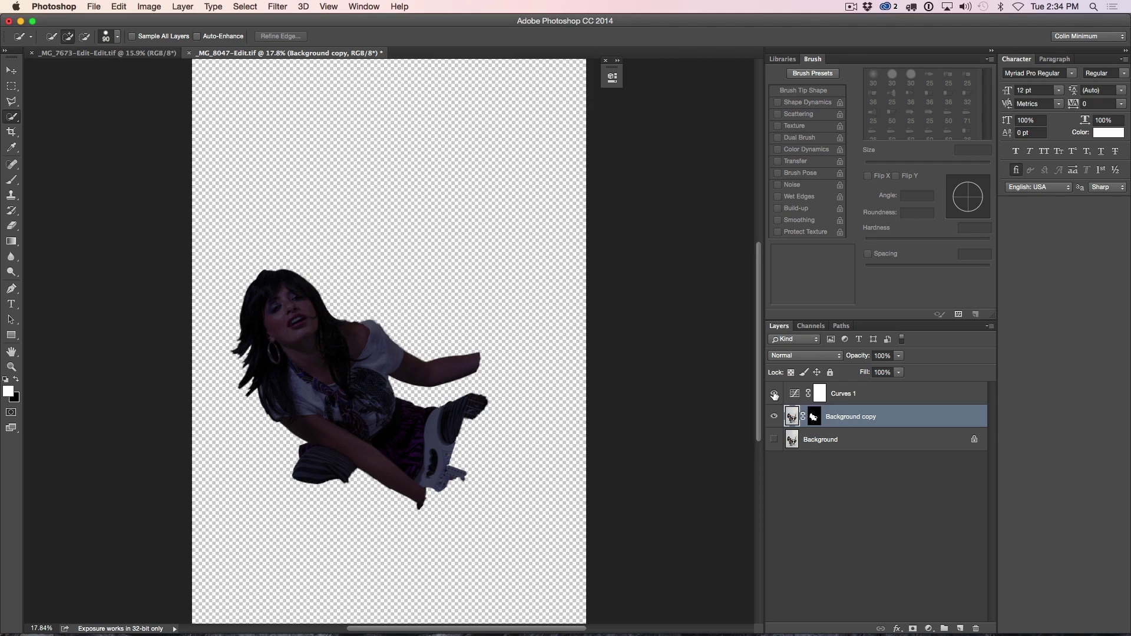
left_click(774, 439)
left_click_drag(839, 415, 840, 391)
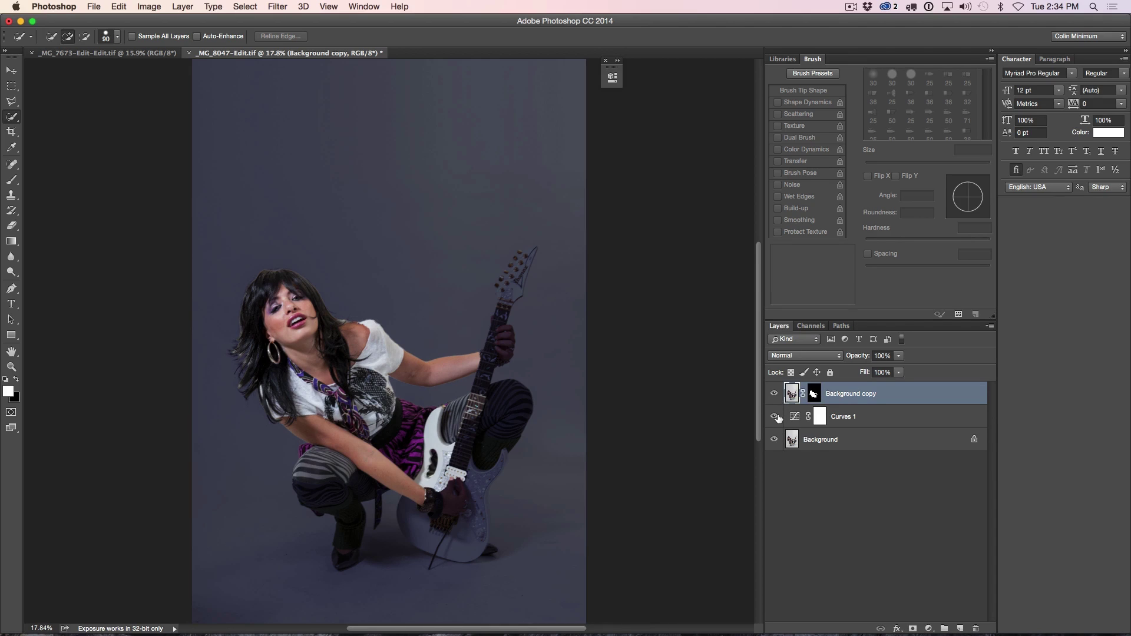
Step: Compare the image with the Background copy and Background layers each hidden and shown
left_click(774, 393)
left_click(774, 394)
left_click(775, 439)
left_click(775, 439)
Step: Soften the edge of the Background copy's layer mask with a slight feather in Refine Mask
left_click(814, 394)
double_click(814, 394)
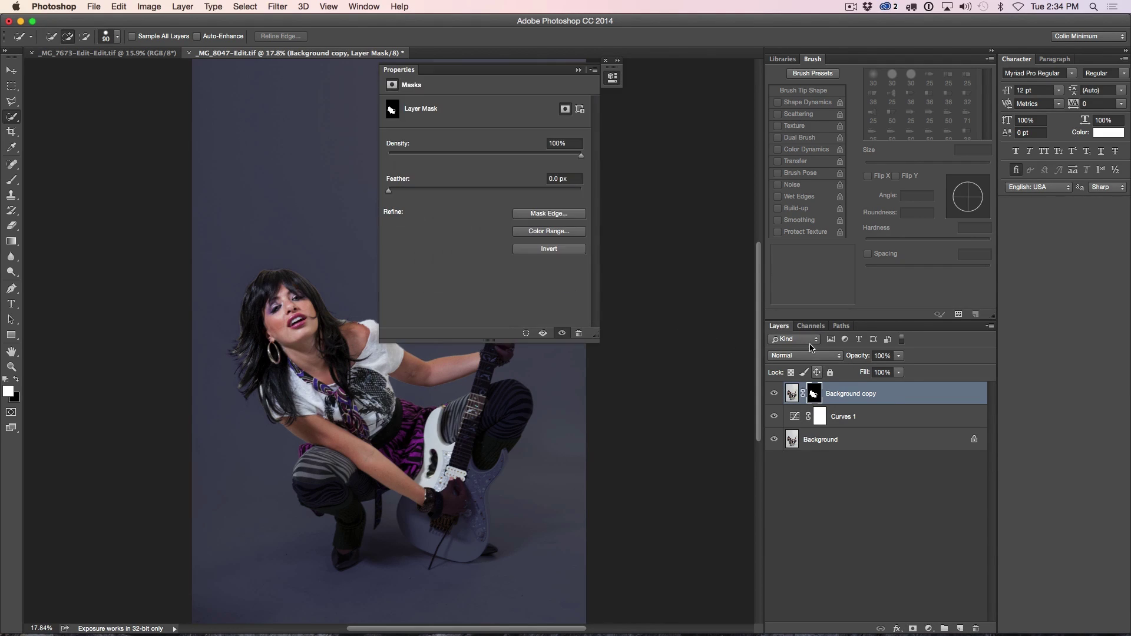
left_click_drag(390, 191, 395, 193)
left_click_drag(396, 195, 389, 192)
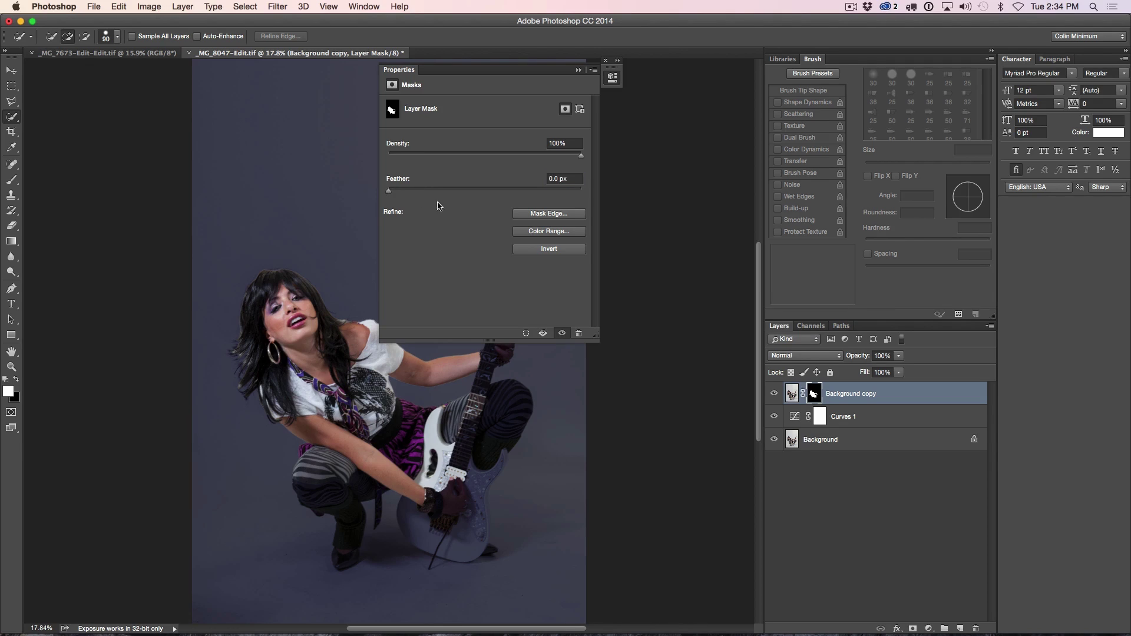
left_click(568, 216)
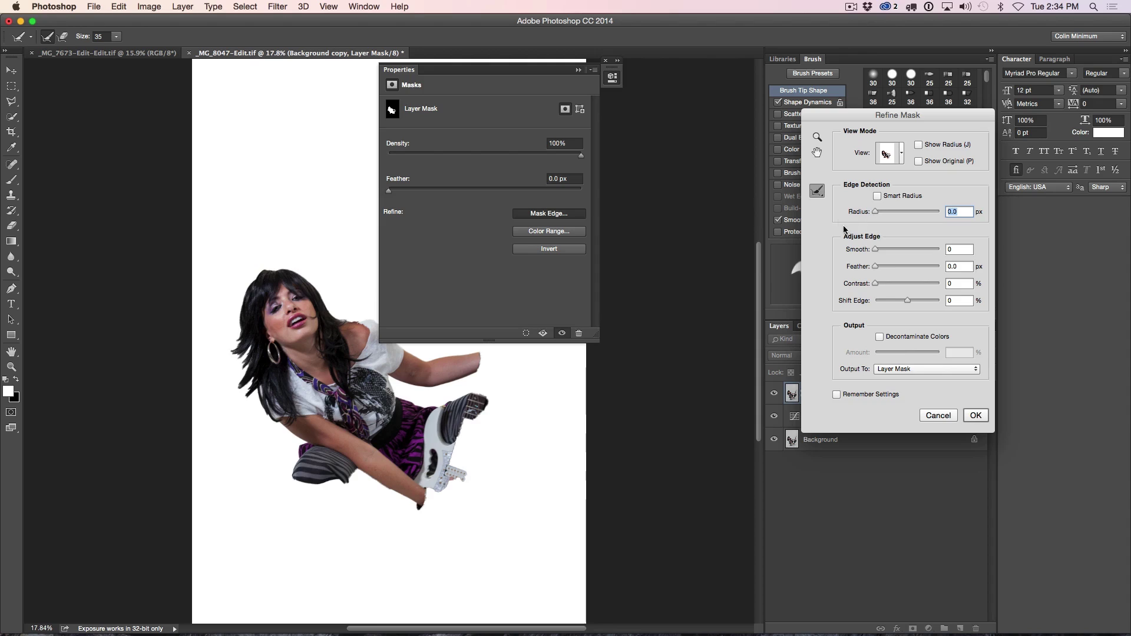
left_click_drag(875, 265, 879, 267)
left_click(973, 416)
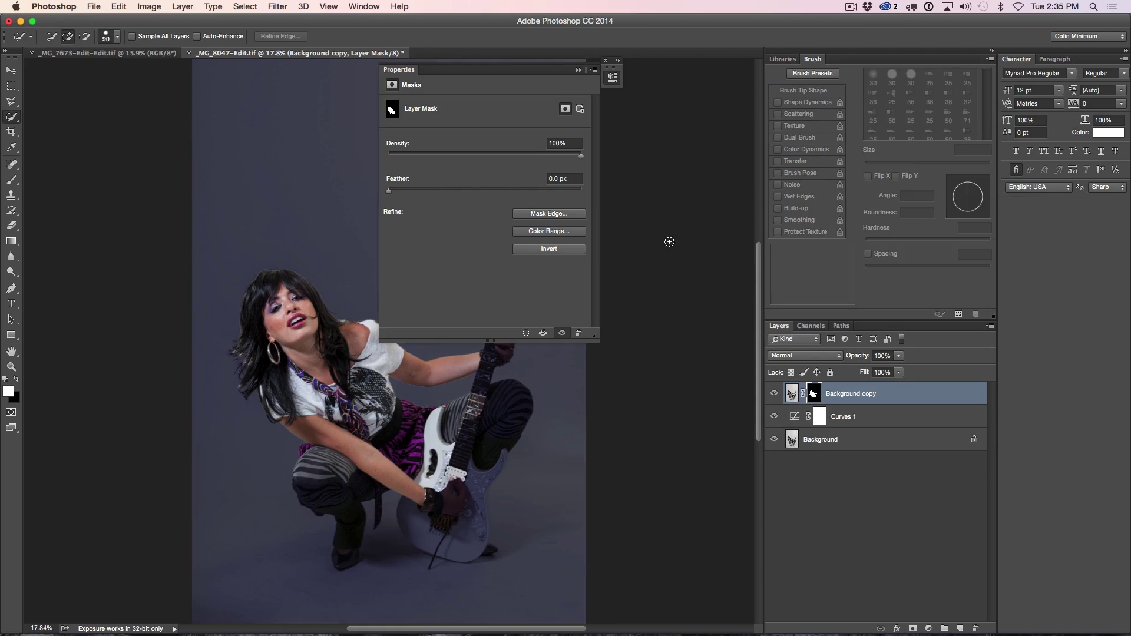
left_click(578, 70)
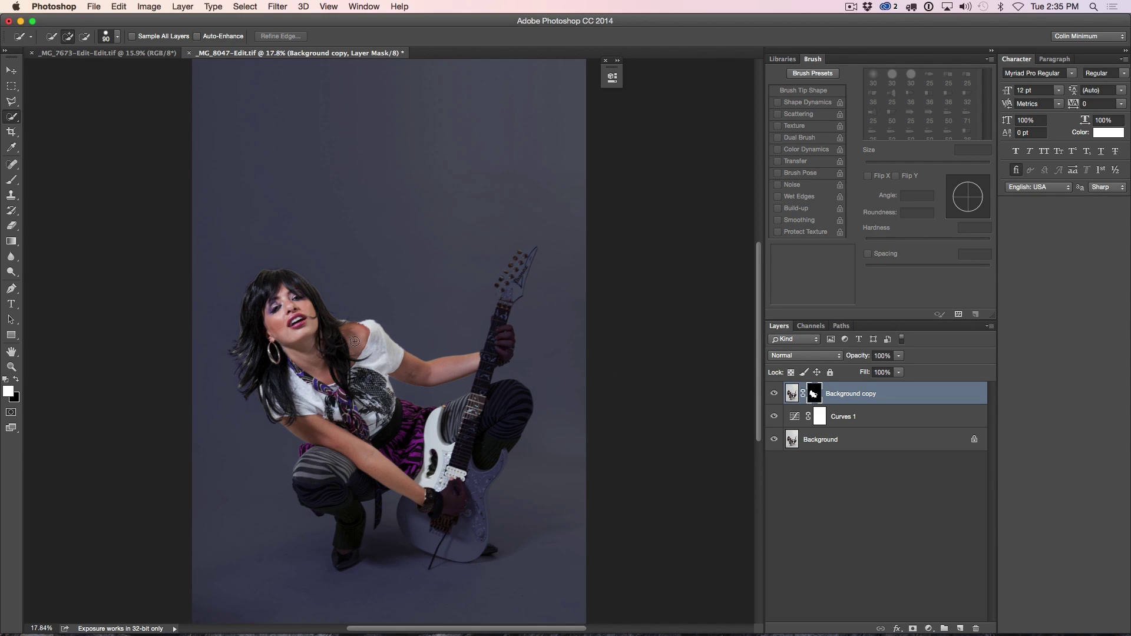
Step: Apply the layer mask to Background copy and check the cutout by temporarily hiding the layers beneath it
right_click(814, 393)
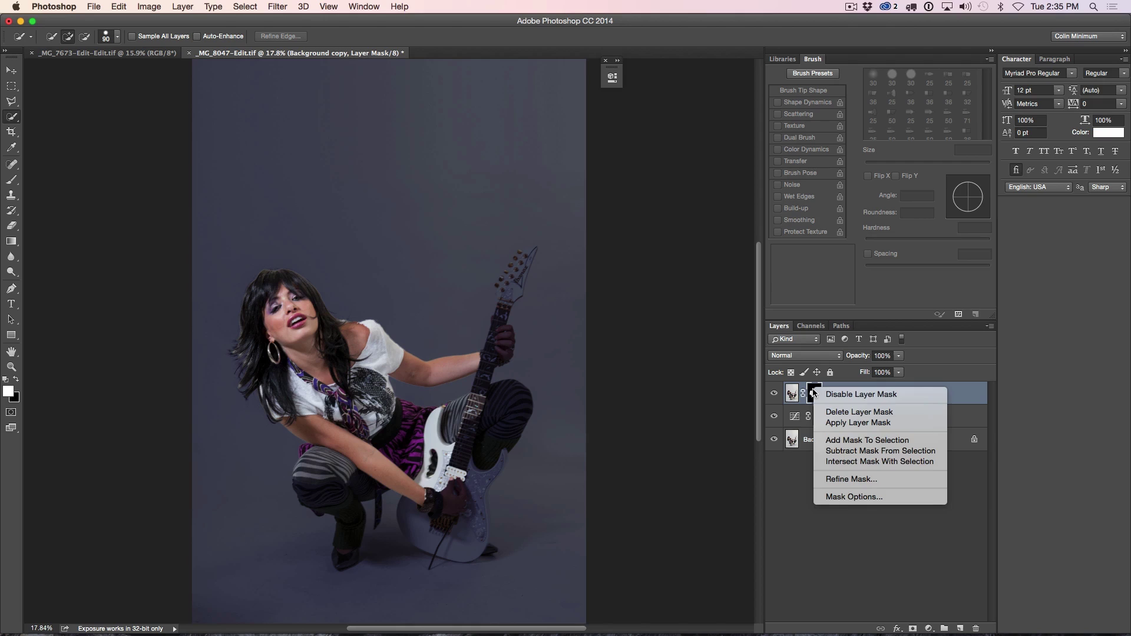
left_click(828, 424)
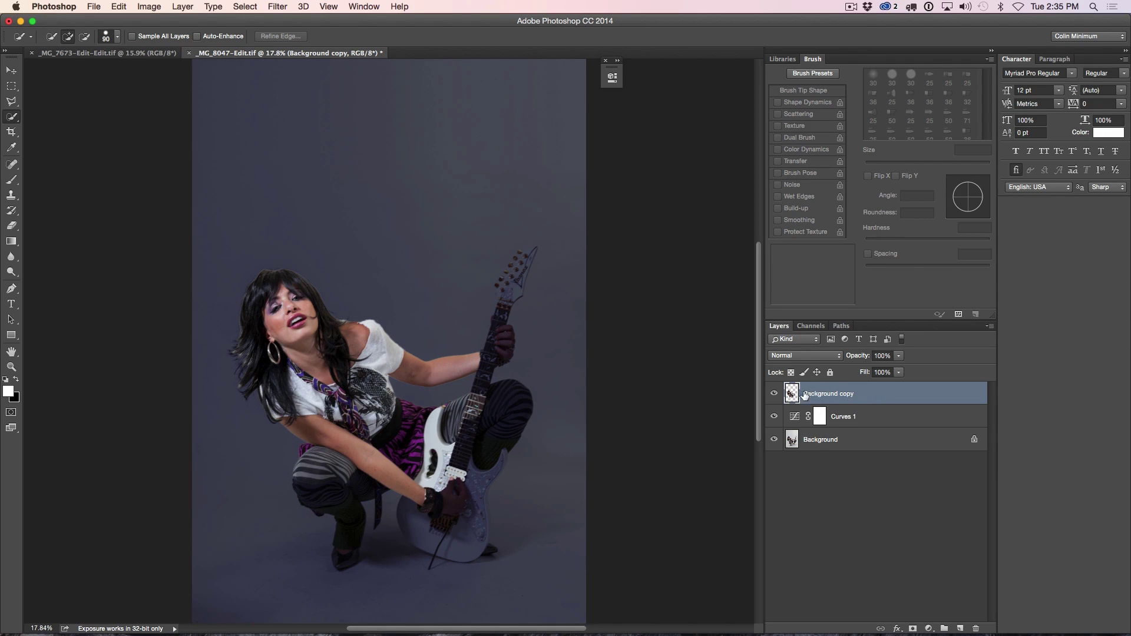
left_click(774, 416)
left_click(774, 439)
left_click(774, 416)
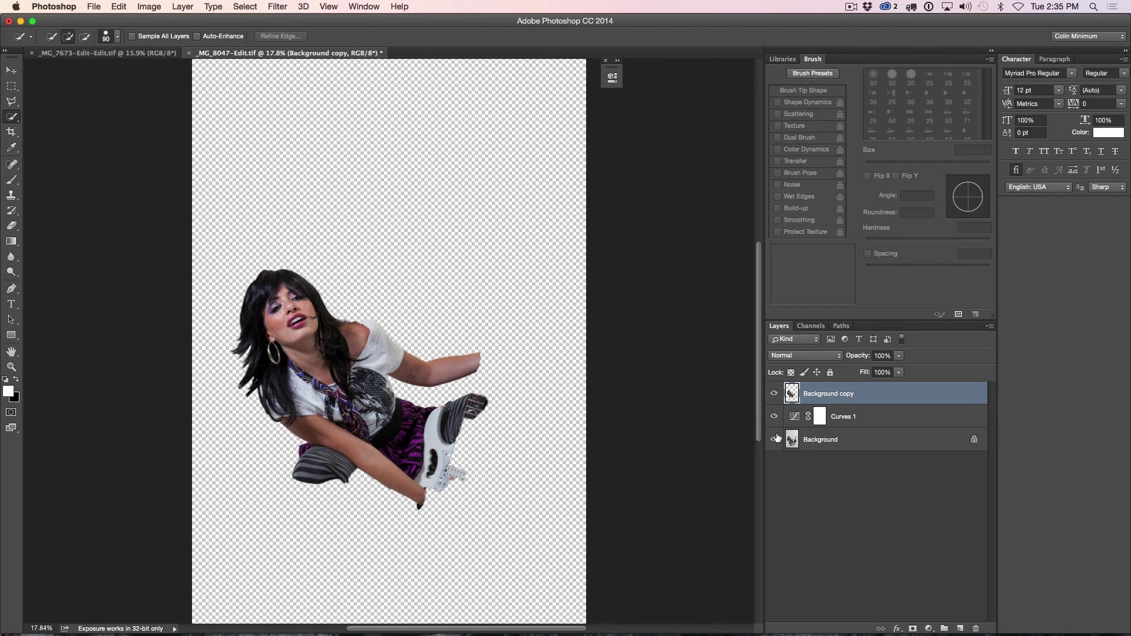
left_click(774, 439)
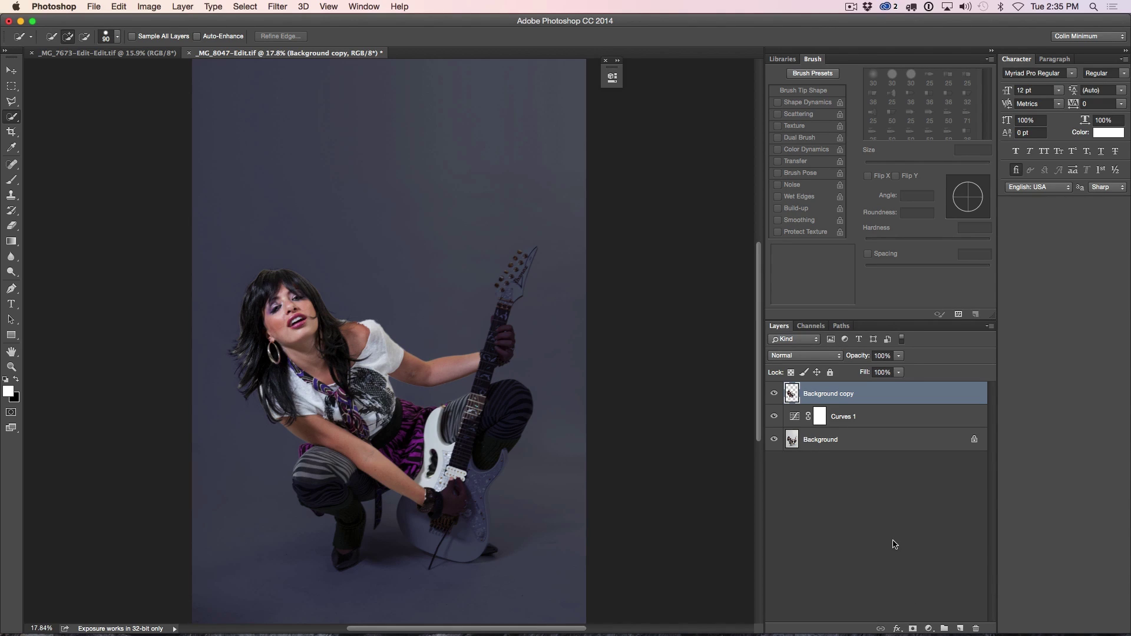
Step: Add a black layer mask to Background copy and turn off Shape Dynamics for the Brush tool, leaving Transfer enabled
left_click(912, 628, "alt")
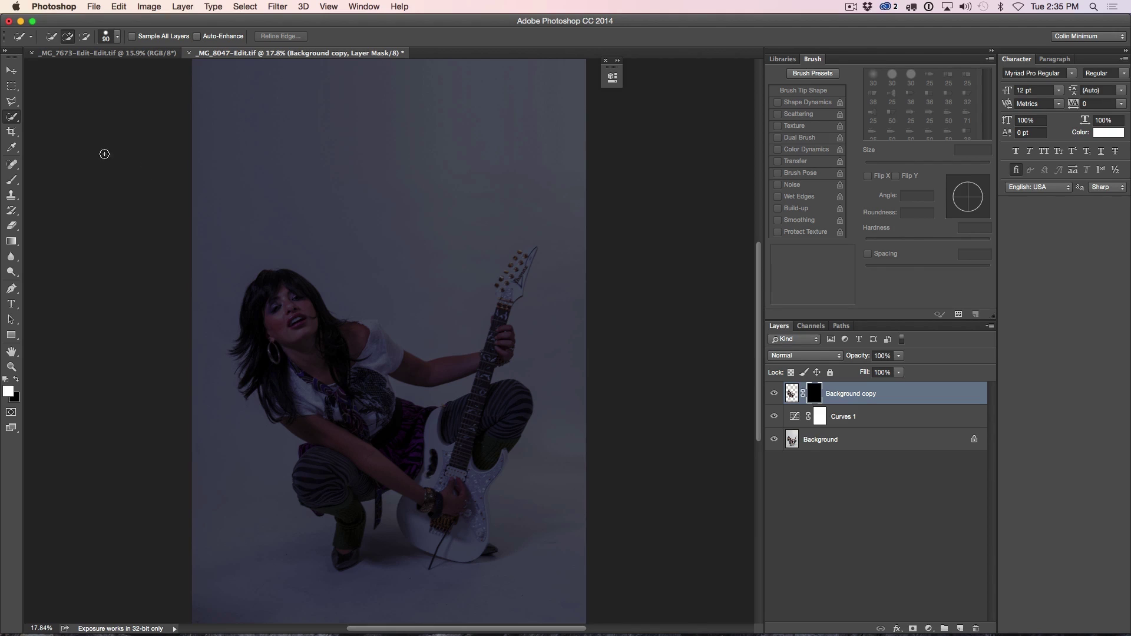
left_click_drag(12, 180, 36, 179)
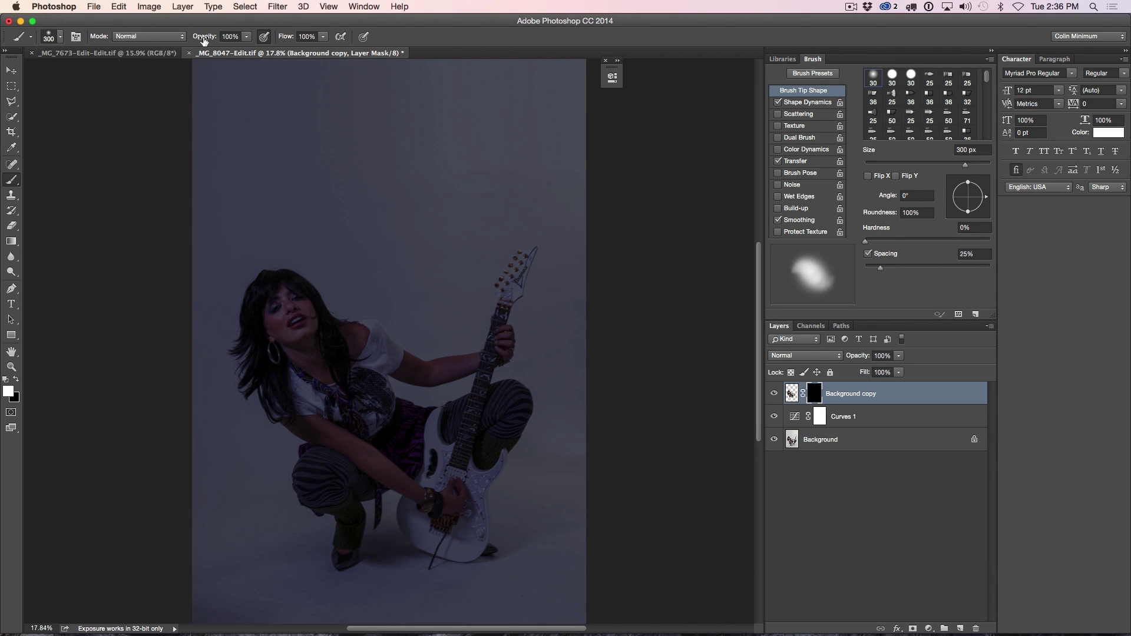
left_click(265, 37)
left_click(265, 37)
left_click(805, 103)
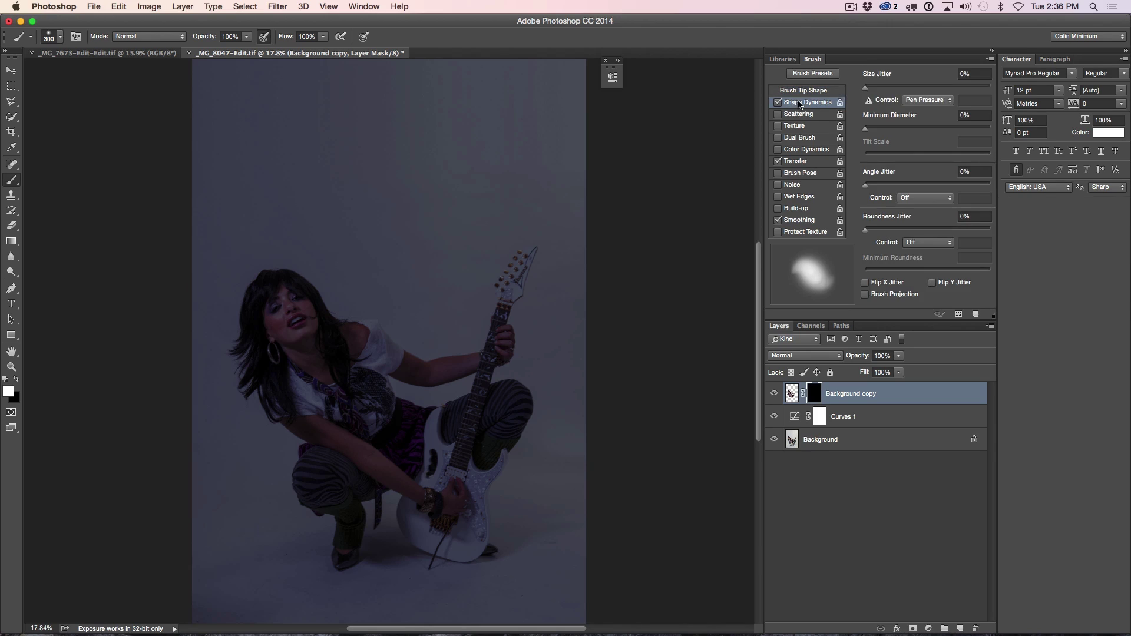
left_click(778, 103)
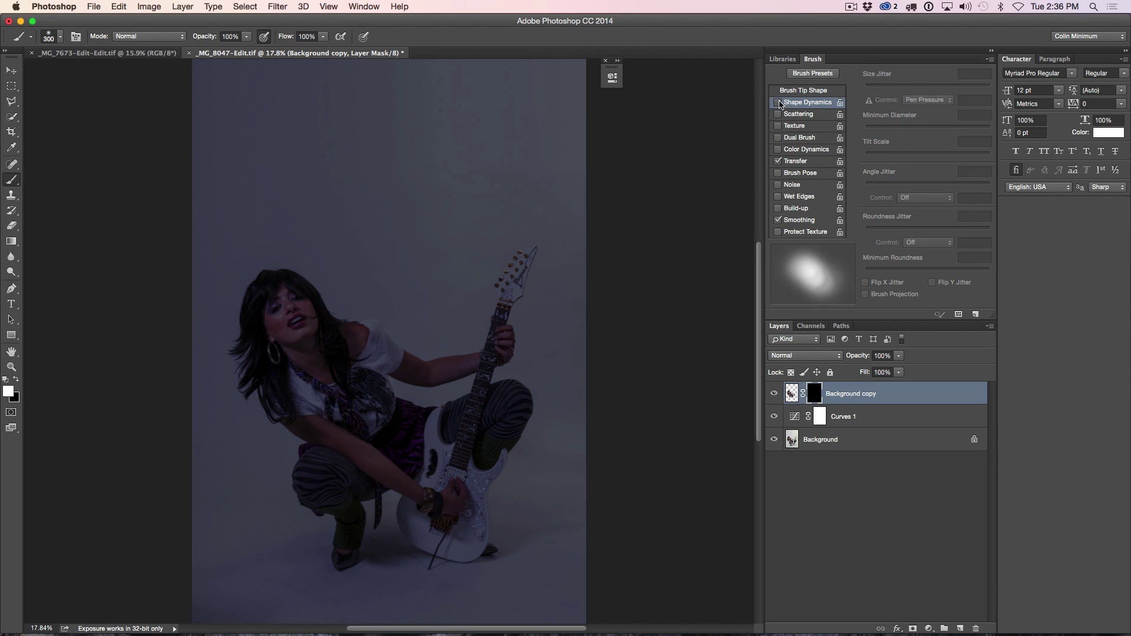
left_click(803, 162)
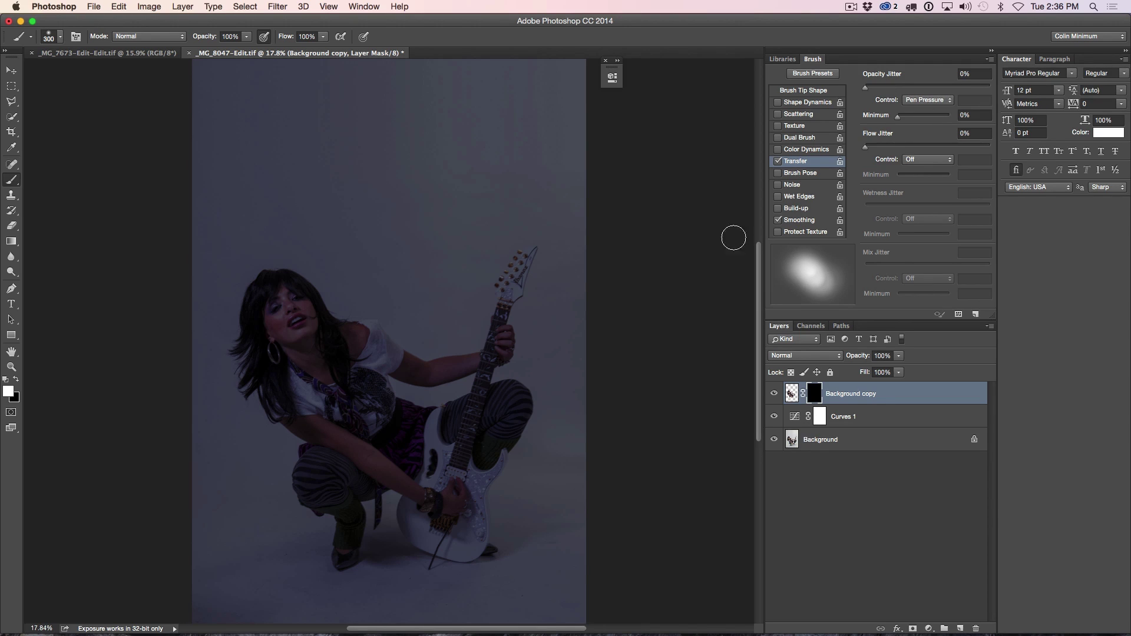
Step: Try a light test brush stroke over the woman's face on the mask, and undo it
mouse_move(302, 296)
left_mouse_down()
mouse_move(315, 327)
mouse_move(294, 306)
mouse_move(286, 322)
mouse_move(311, 297)
left_mouse_up()
key("super+z")
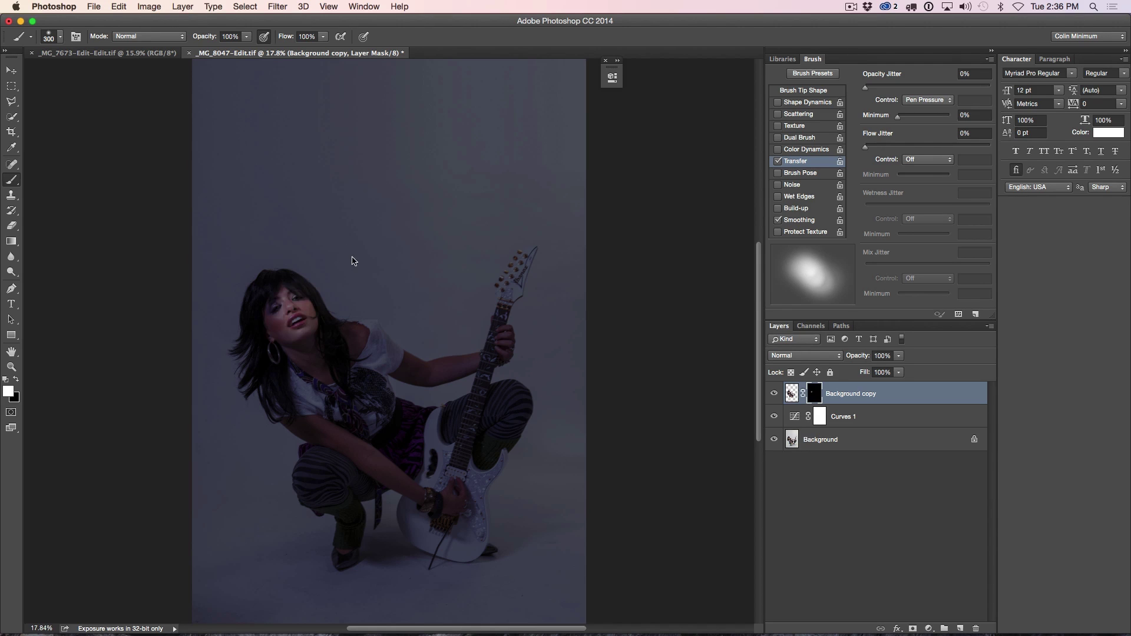
key("alt+super+z")
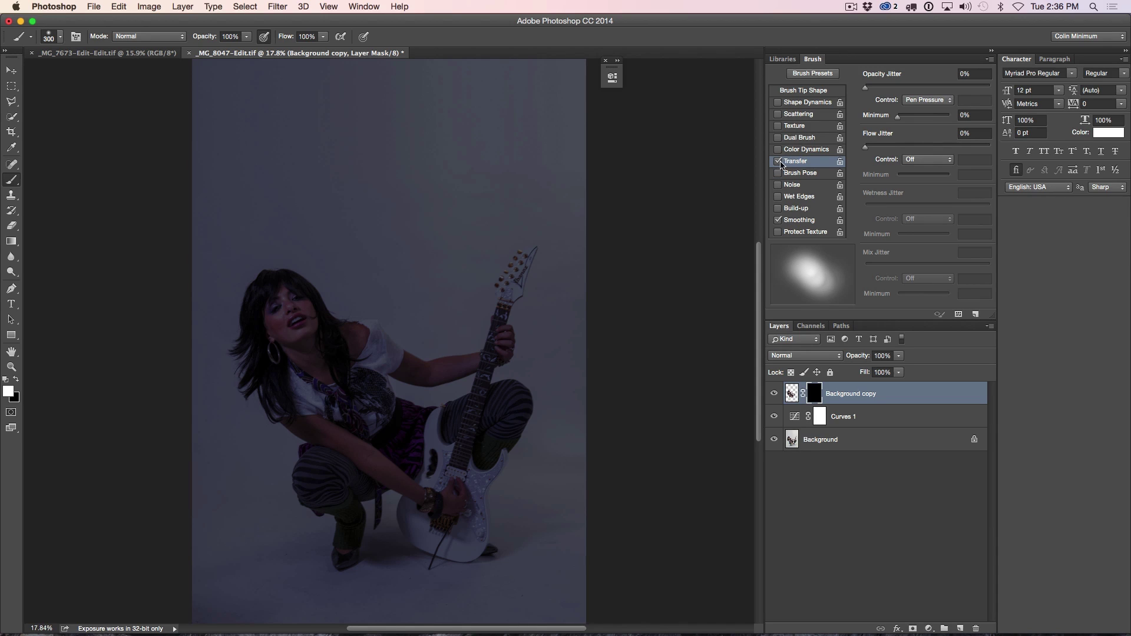
Step: Compare the brush's Transfer settings with pressure-controlled opacity switched off and on
left_click(264, 39)
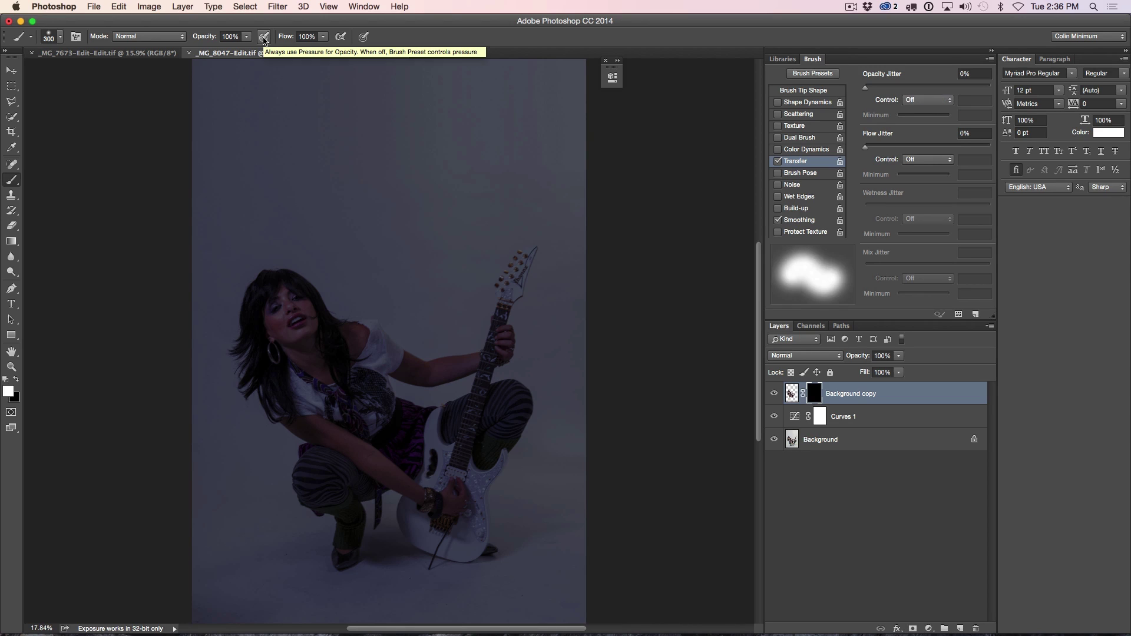
left_click(264, 39)
left_click(264, 39)
left_click(264, 39)
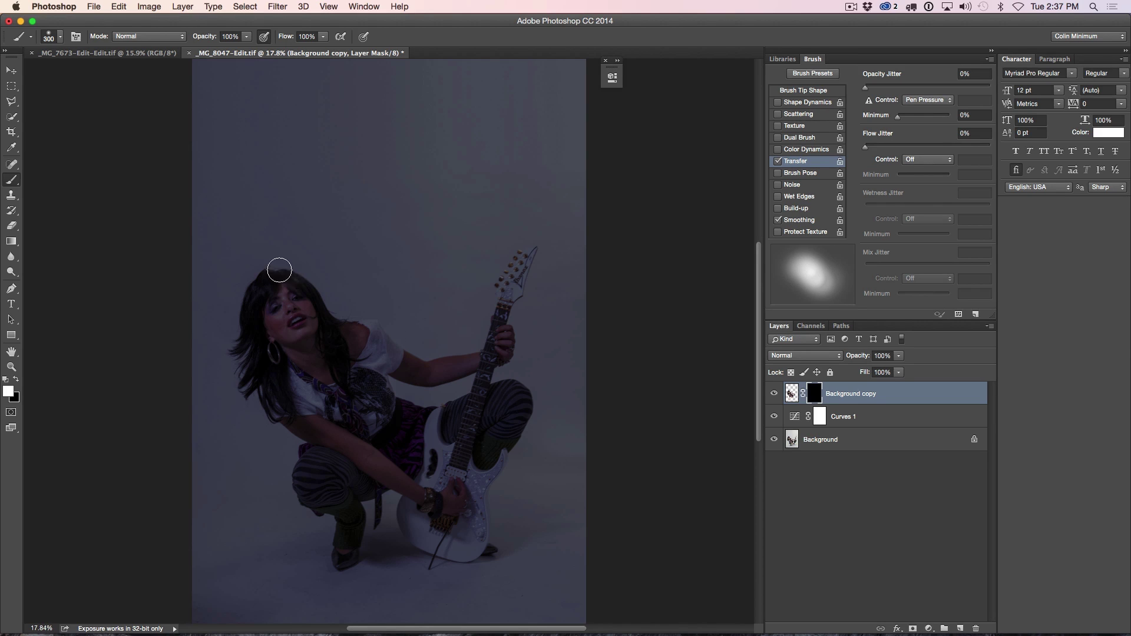
Step: Paint white on the Background copy mask over the woman's hair, shoulder, sleeve and face, reducing the brush to 125 px for finer areas
mouse_move(348, 318)
left_mouse_down()
mouse_move(395, 341)
mouse_move(346, 321)
left_mouse_up()
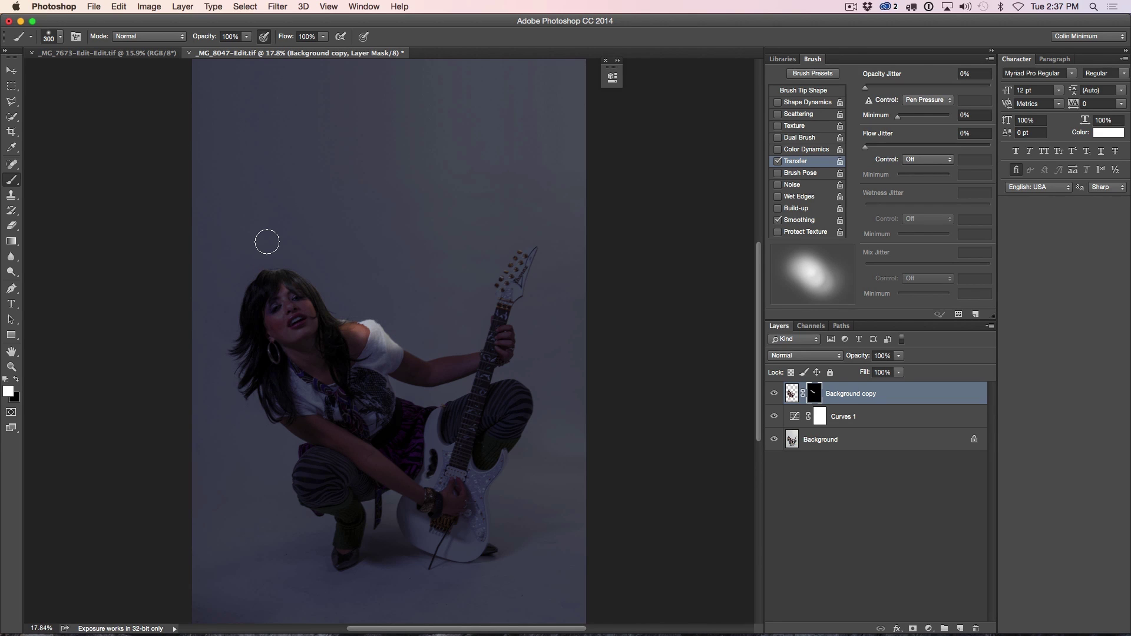
mouse_move(397, 328)
left_mouse_down()
mouse_move(410, 350)
mouse_move(388, 335)
mouse_move(410, 351)
mouse_move(333, 264)
mouse_move(379, 325)
mouse_move(356, 317)
mouse_move(340, 289)
mouse_move(343, 318)
mouse_move(307, 280)
mouse_move(328, 308)
mouse_move(274, 271)
mouse_move(259, 241)
mouse_move(291, 273)
mouse_move(254, 284)
mouse_move(287, 265)
mouse_move(355, 303)
mouse_move(328, 361)
mouse_move(302, 284)
mouse_move(317, 304)
mouse_move(303, 297)
mouse_move(313, 317)
mouse_move(283, 281)
mouse_move(326, 243)
mouse_move(302, 290)
mouse_move(371, 375)
mouse_move(389, 330)
mouse_move(301, 289)
mouse_move(317, 311)
mouse_move(284, 285)
mouse_move(372, 362)
mouse_move(318, 301)
mouse_move(281, 295)
mouse_move(323, 323)
mouse_move(352, 322)
mouse_move(372, 378)
mouse_move(383, 321)
mouse_move(412, 359)
mouse_move(376, 333)
mouse_move(422, 285)
mouse_move(381, 325)
mouse_move(370, 303)
mouse_move(311, 376)
mouse_move(318, 383)
mouse_move(294, 361)
mouse_move(404, 439)
mouse_move(298, 369)
mouse_move(328, 353)
mouse_move(279, 335)
mouse_move(267, 346)
mouse_move(285, 368)
mouse_move(324, 339)
mouse_move(431, 388)
left_mouse_up()
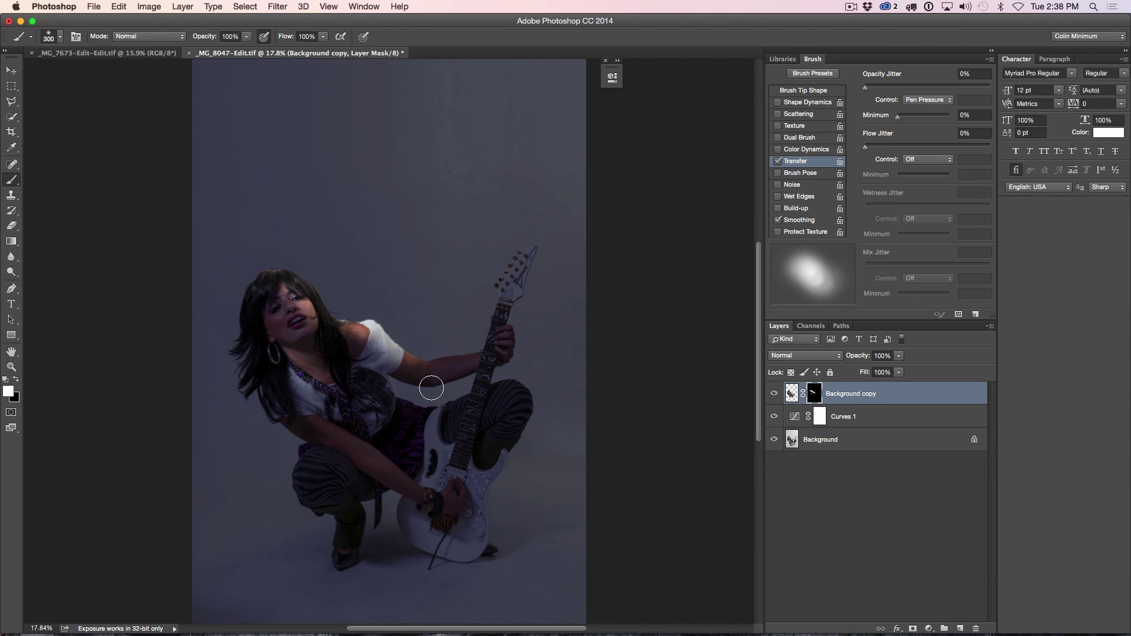
key("bracketleft")
key("bracketleft")
key("bracketleft")
key("bracketleft")
mouse_move(313, 325)
left_mouse_down()
mouse_move(291, 292)
mouse_move(316, 303)
left_mouse_up()
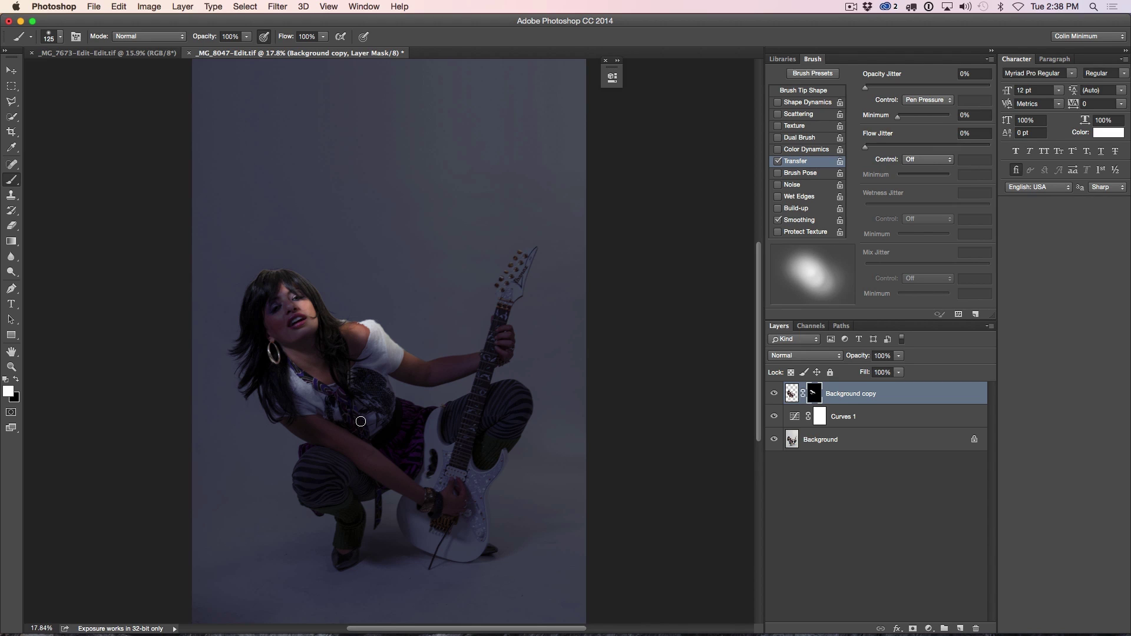
Step: Compare the painted lighting with the Background copy layer hidden and shown
left_click(775, 394)
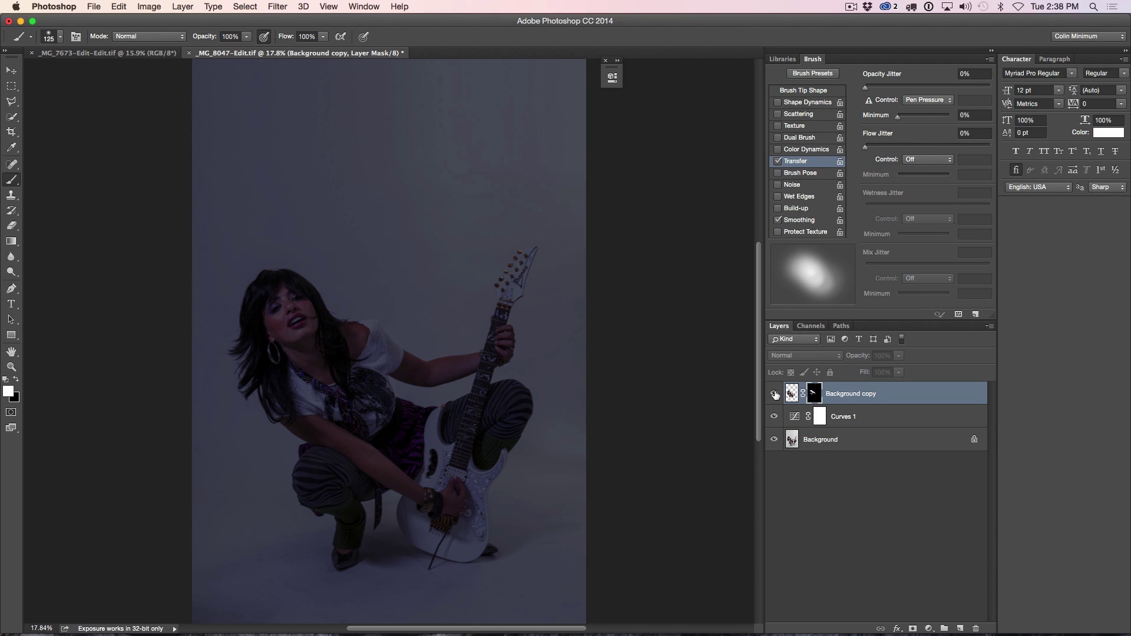
left_click(775, 394)
left_click(774, 394)
left_click(775, 394)
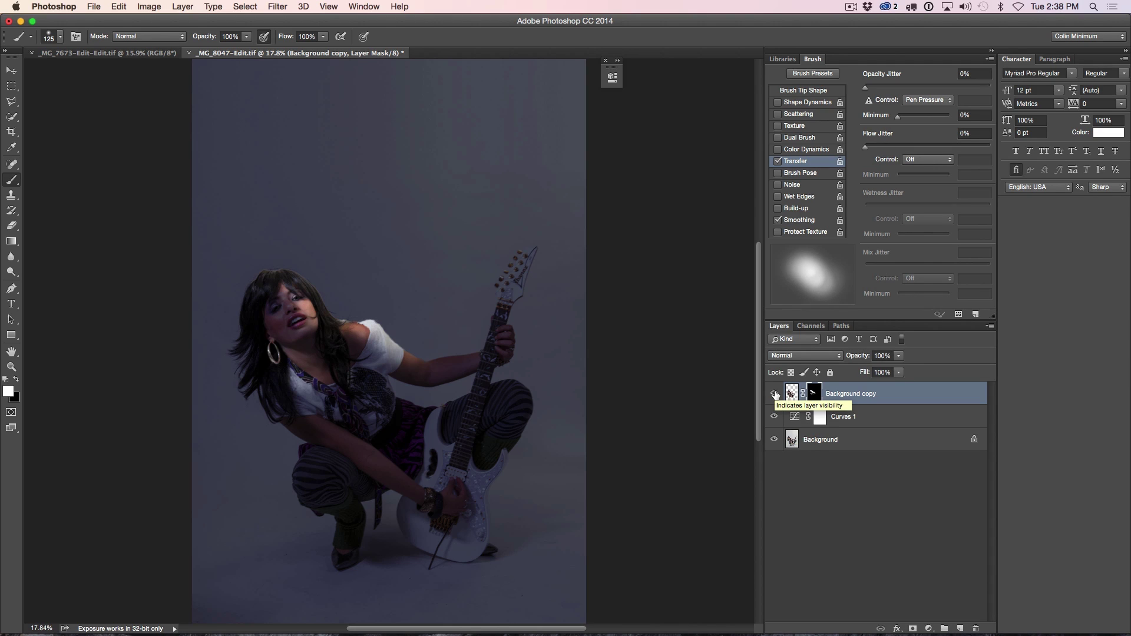
left_click(774, 394)
left_click(775, 394)
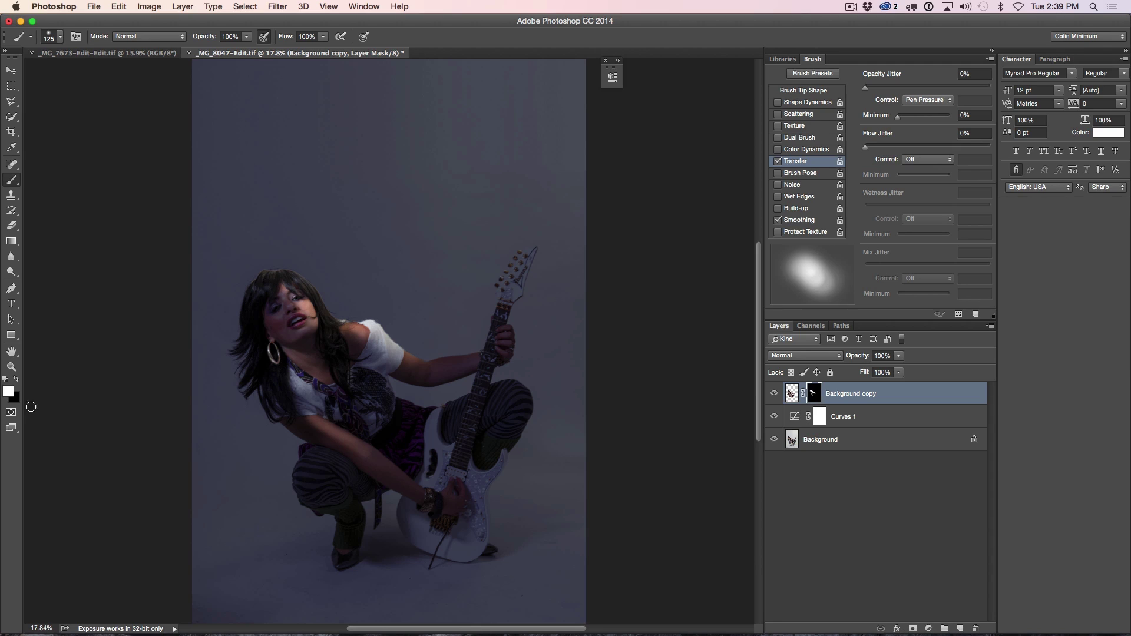
Step: Refine the Background copy mask by painting black to darken the strumming hand and guitar and white to brighten the striped knee
left_click(16, 379)
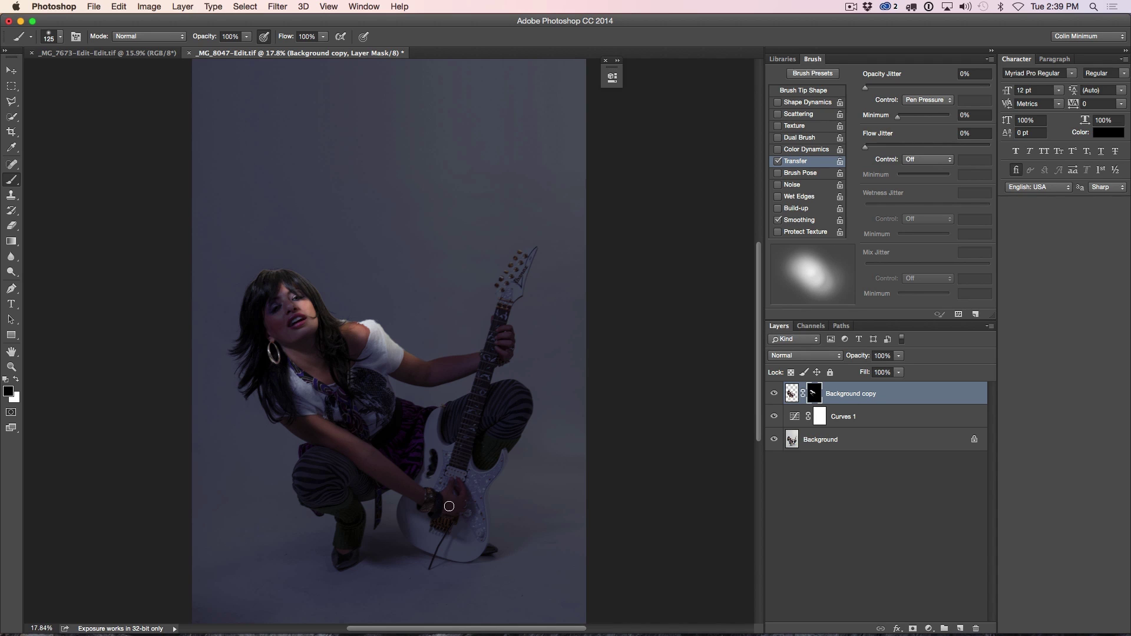
left_click(16, 379)
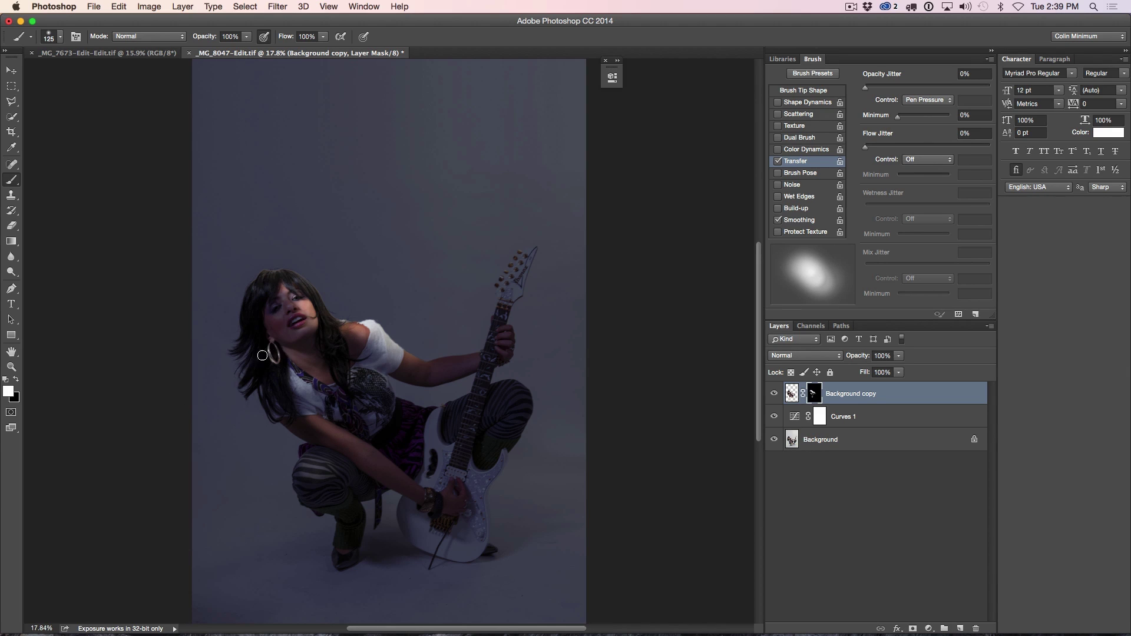
left_click(17, 382)
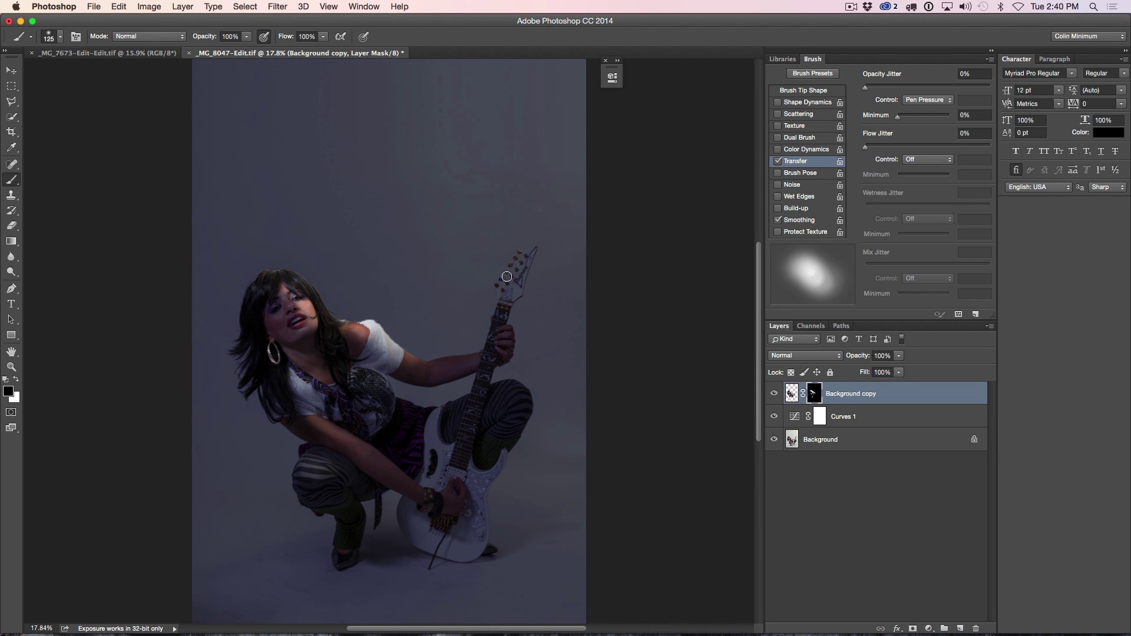
left_click_drag(523, 208, 510, 279)
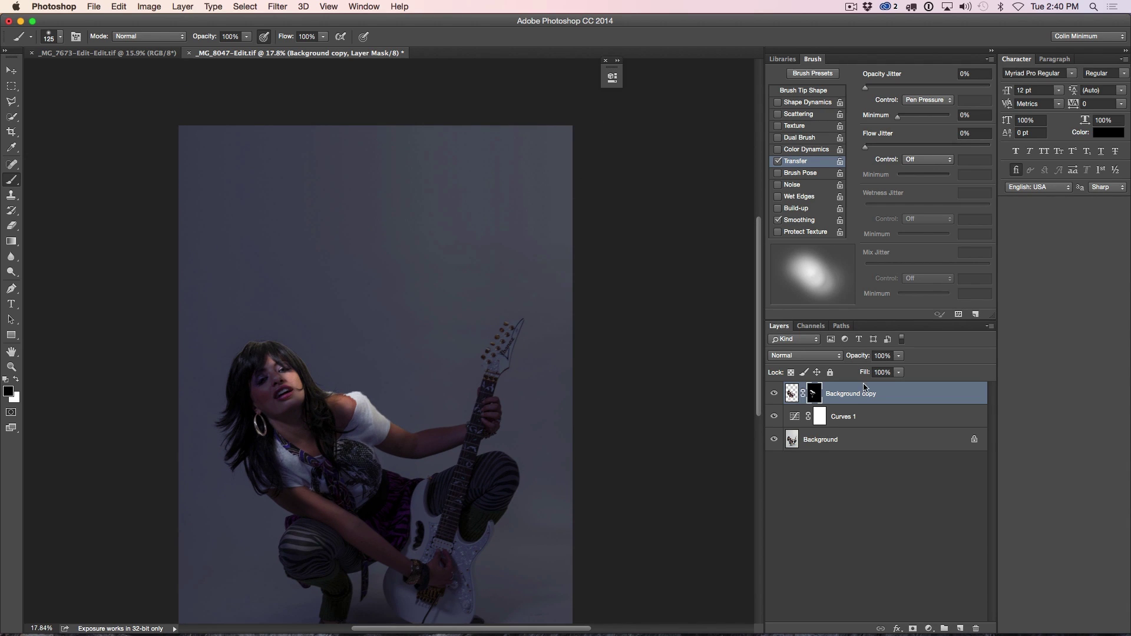
Step: Create a new layer and outline a light-beam shape with the Polygonal Lasso from beyond the upper-right image corner to the woman's head and shoulder
key("x")
left_click(960, 628)
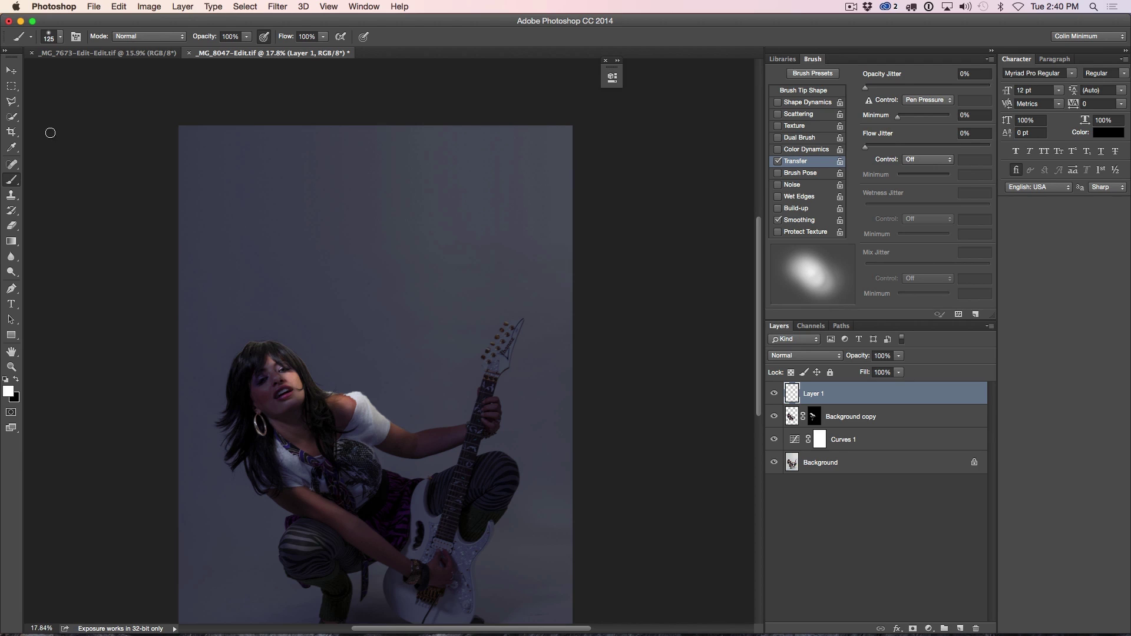
left_click(12, 102)
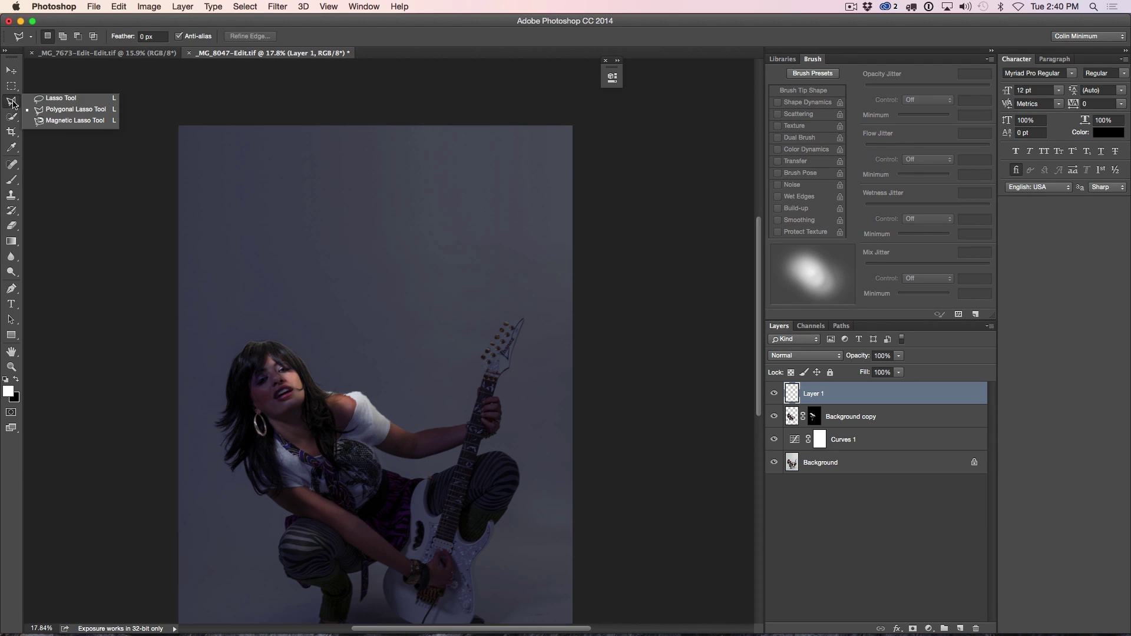
left_click(50, 111)
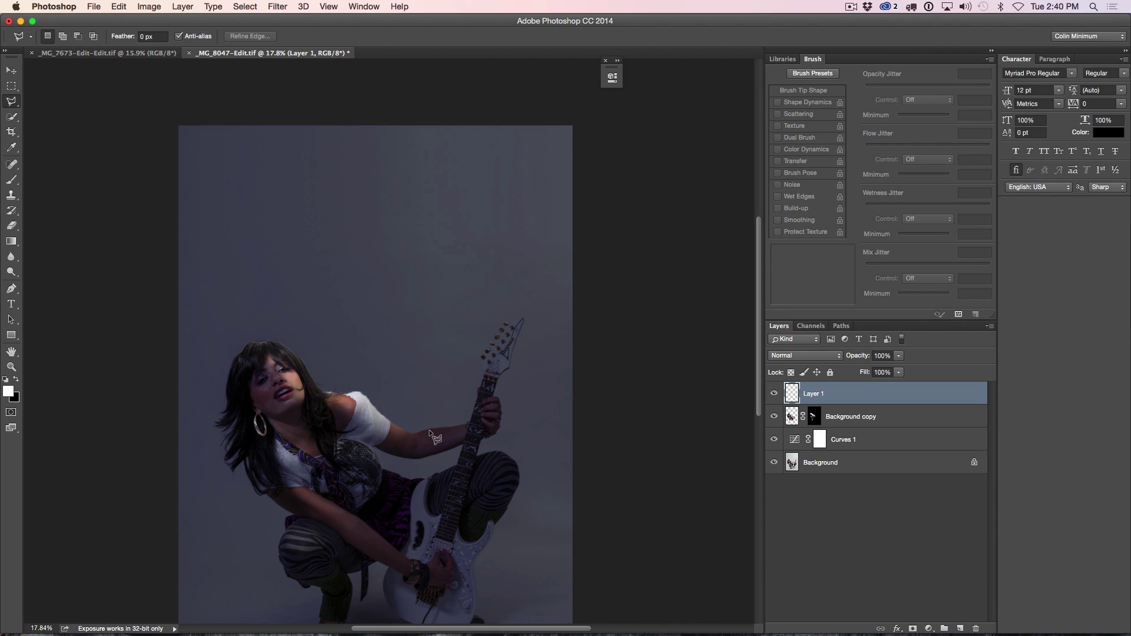
left_click(247, 347)
left_click(252, 354)
Step: Fill the beam selection with a white Foreground to Transparent linear gradient fading from the upper-right corner toward the woman, and deselect
left_click(25, 240)
left_click(42, 239)
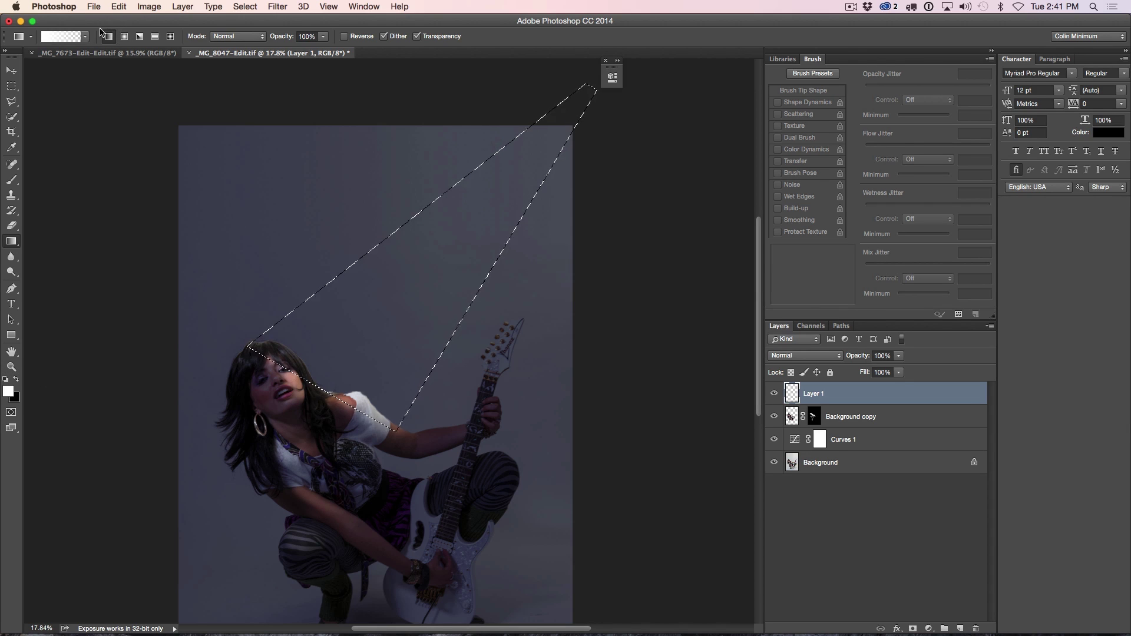
left_click(69, 36)
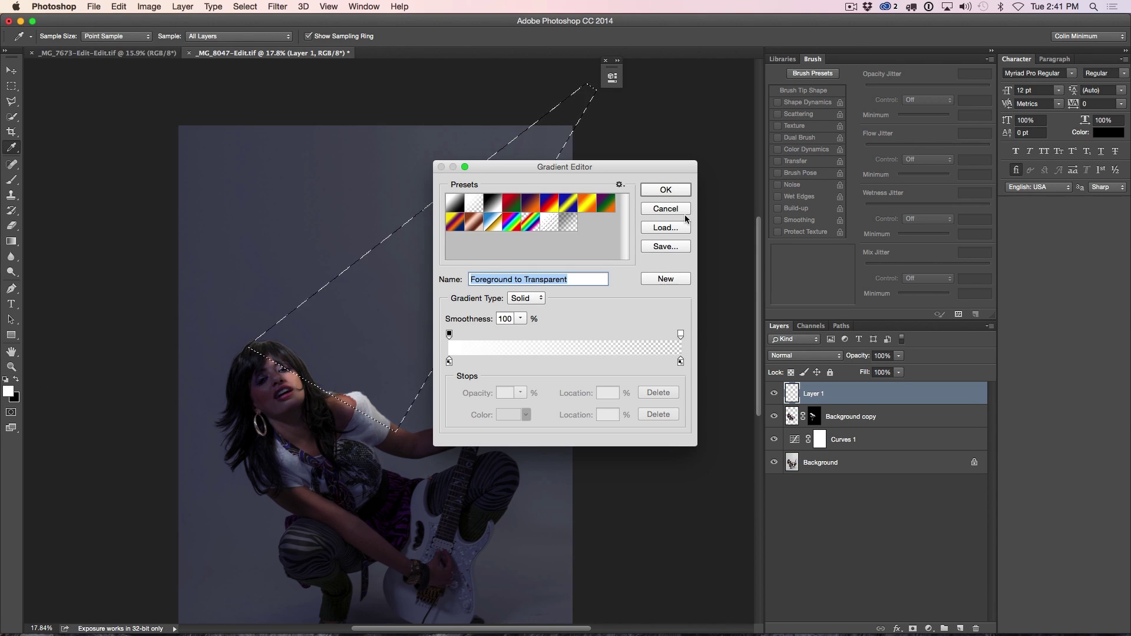
left_click(665, 209)
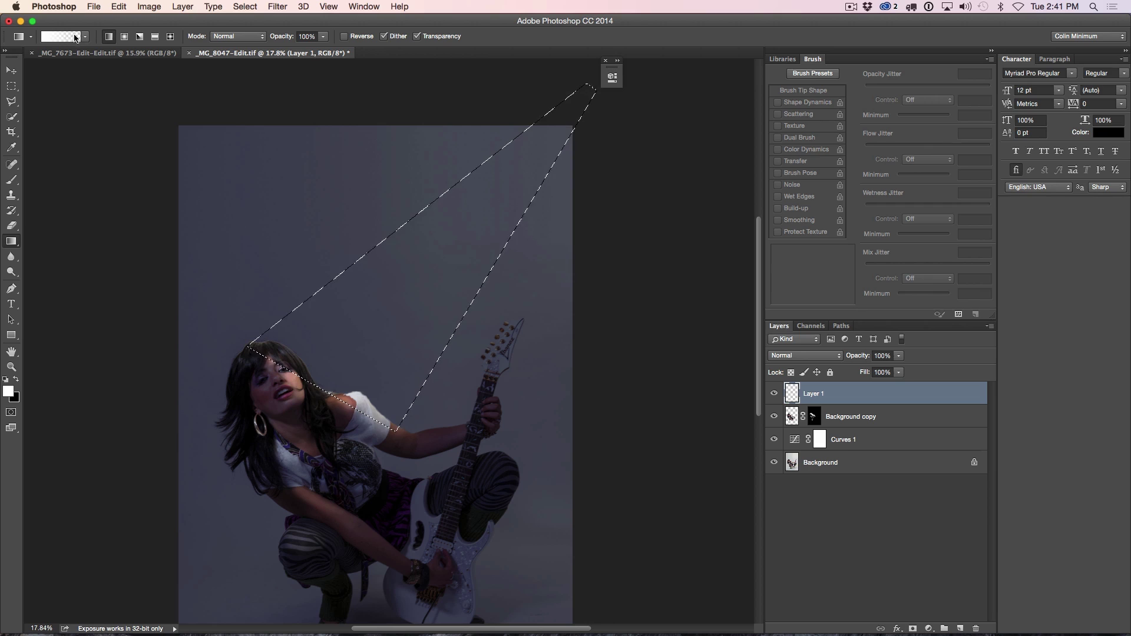
left_click(85, 37)
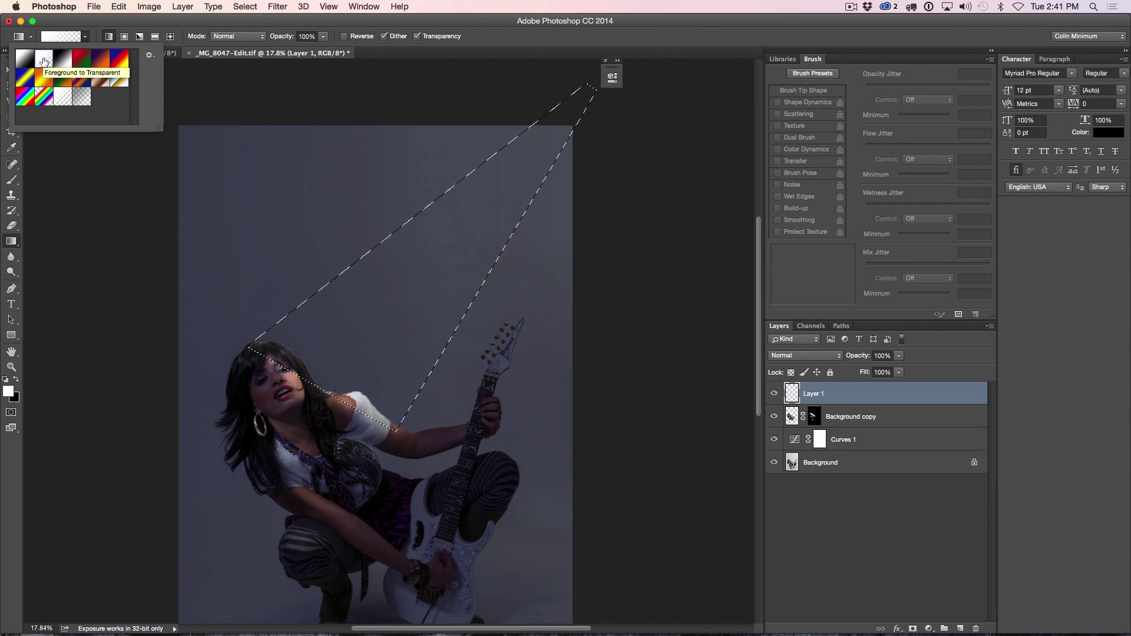
left_click(44, 61)
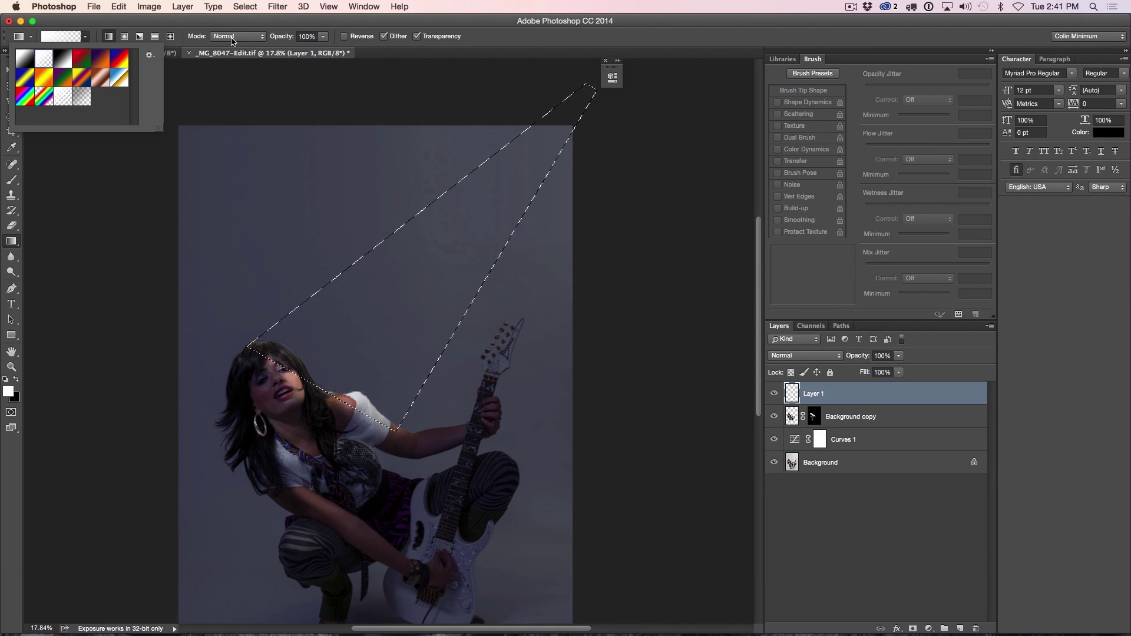
left_click(592, 87)
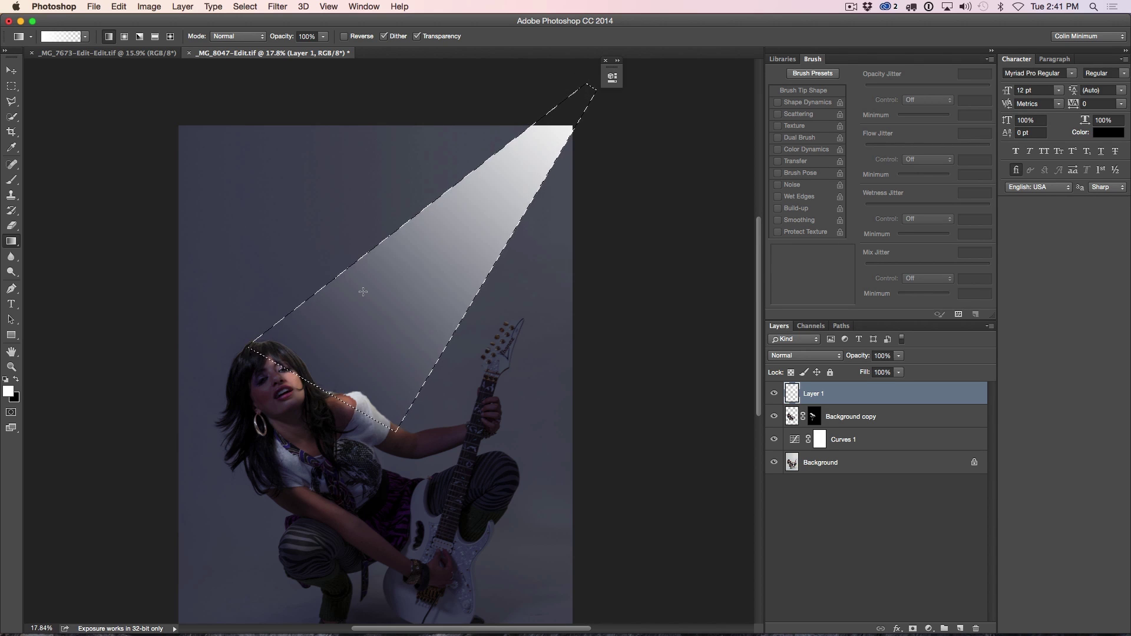
left_click(11, 86)
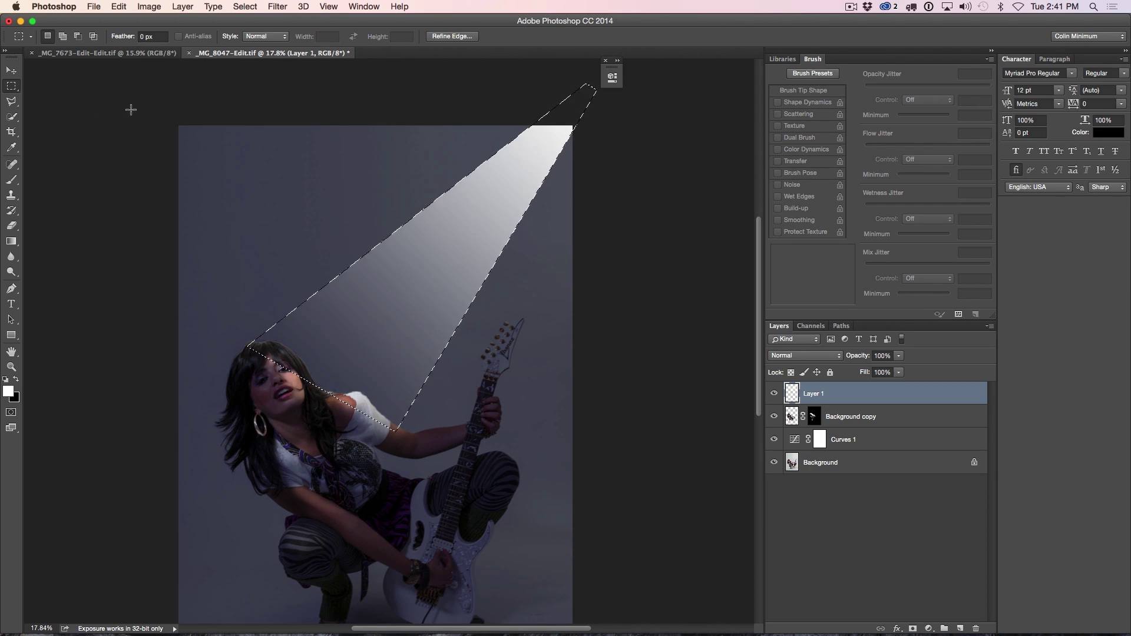
key("super+d")
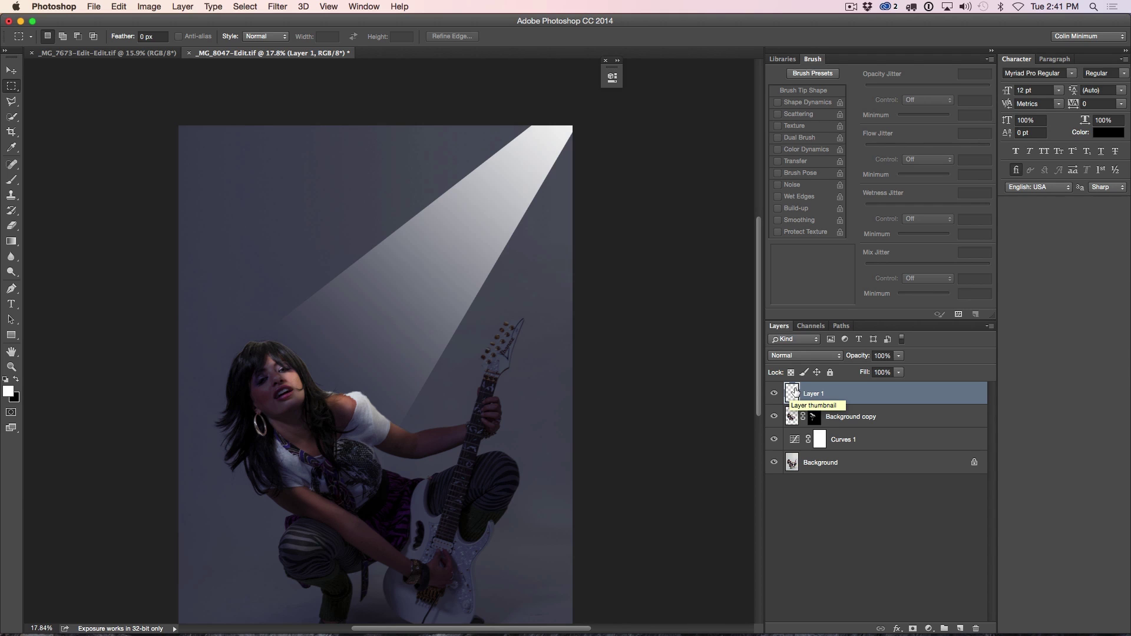
Step: Soften the light beam on Layer 1 with a Gaussian Blur of 56 pixels radius
left_click(795, 392)
left_click(281, 6)
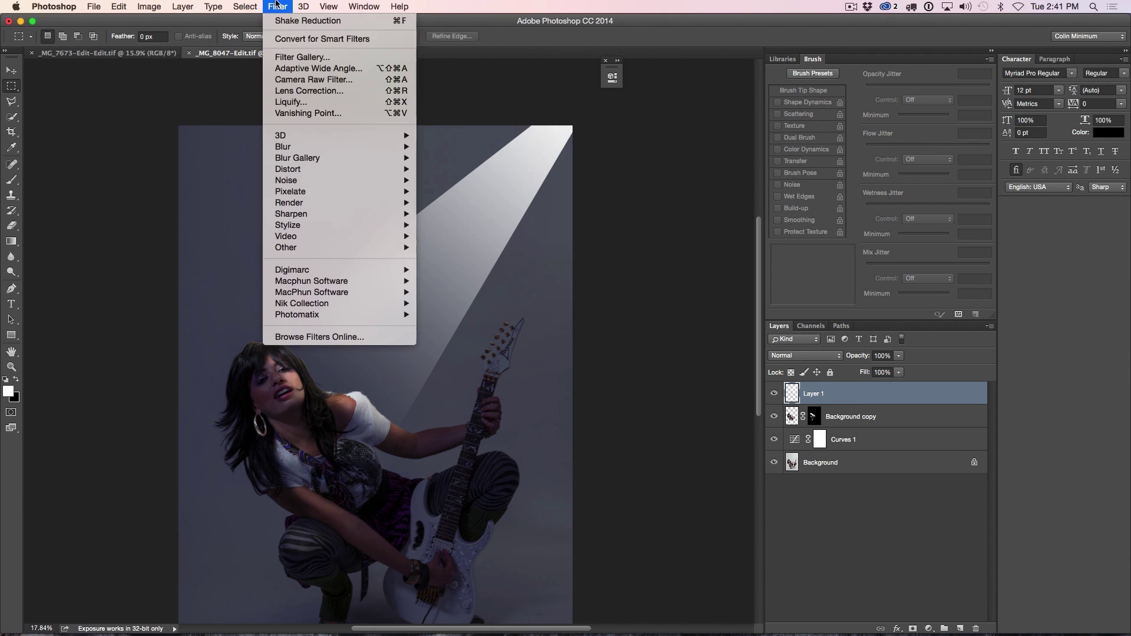
mouse_move(362, 147)
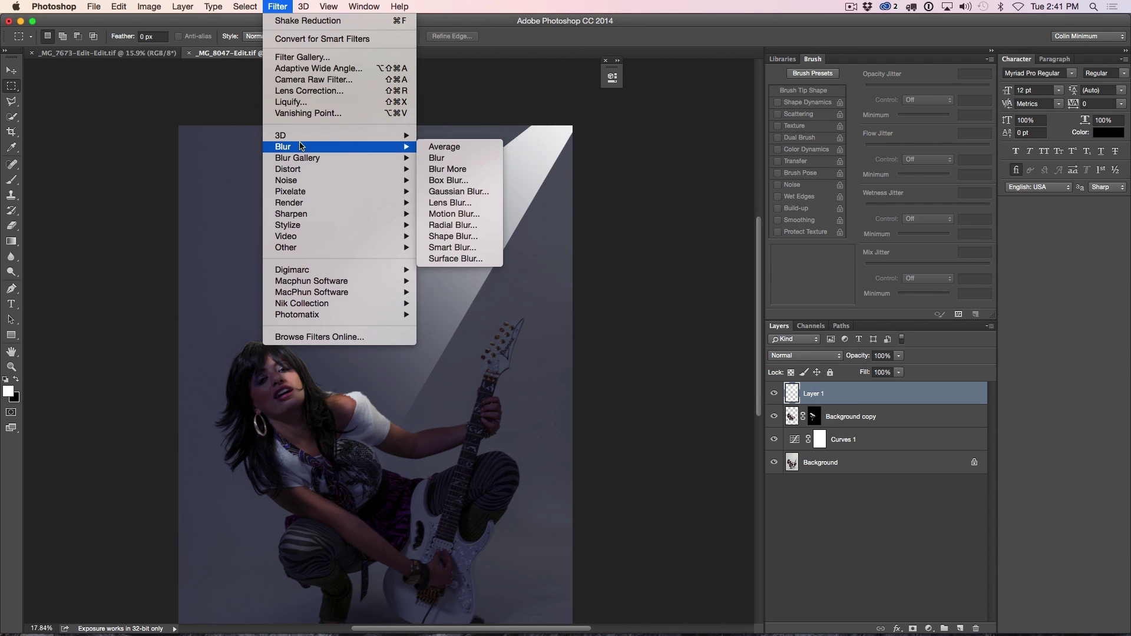
left_click(436, 192)
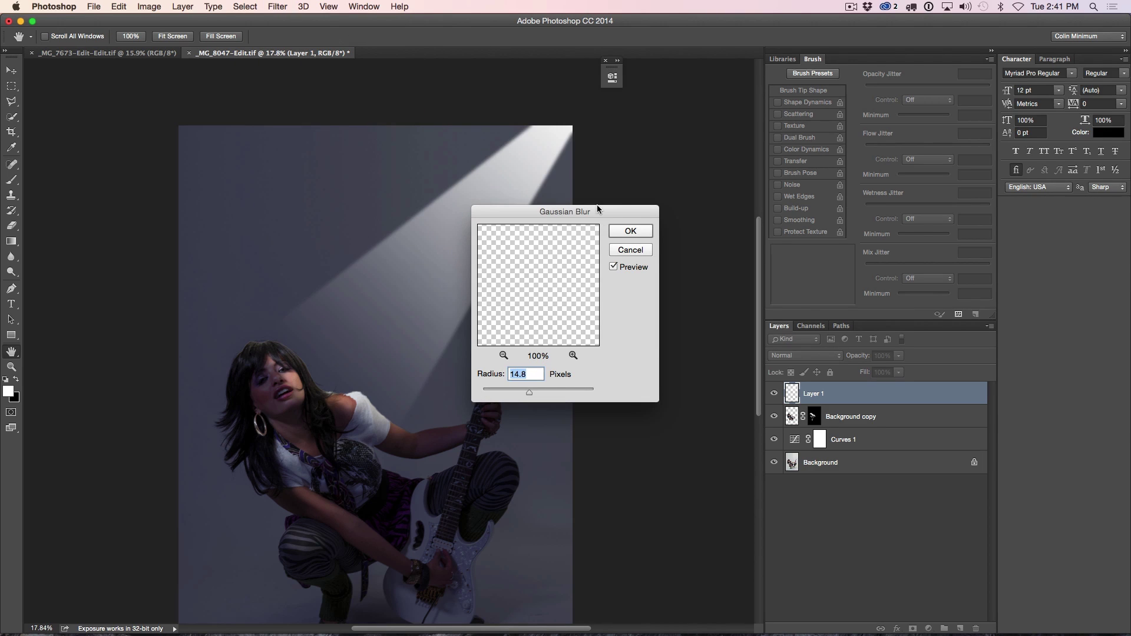
left_click_drag(597, 206, 722, 192)
left_click_drag(655, 378, 667, 380)
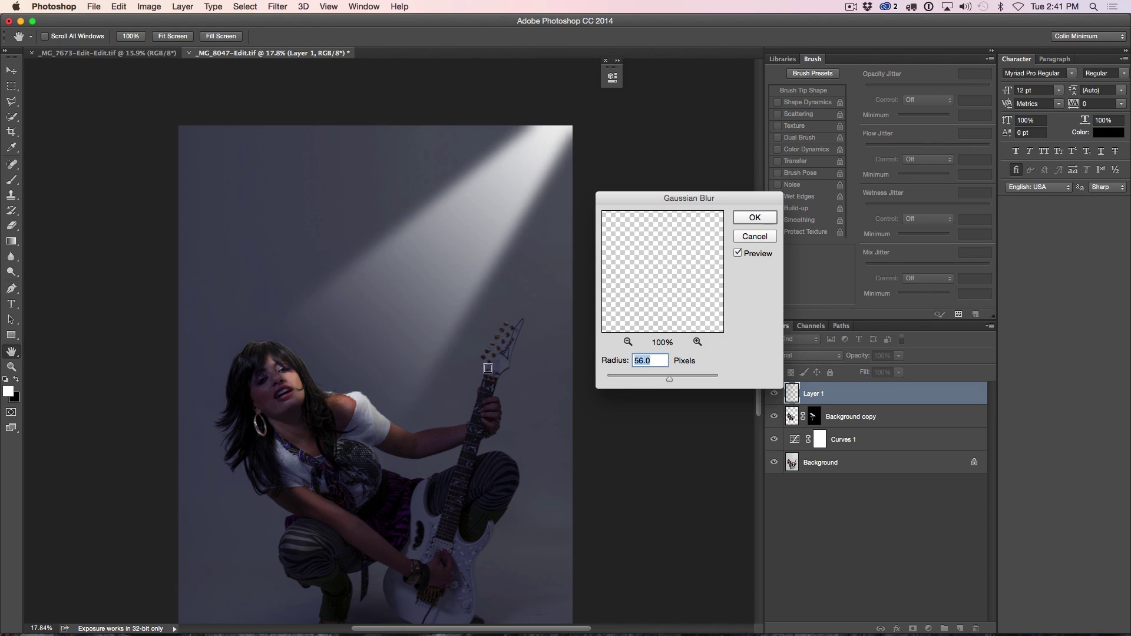
left_click(754, 217)
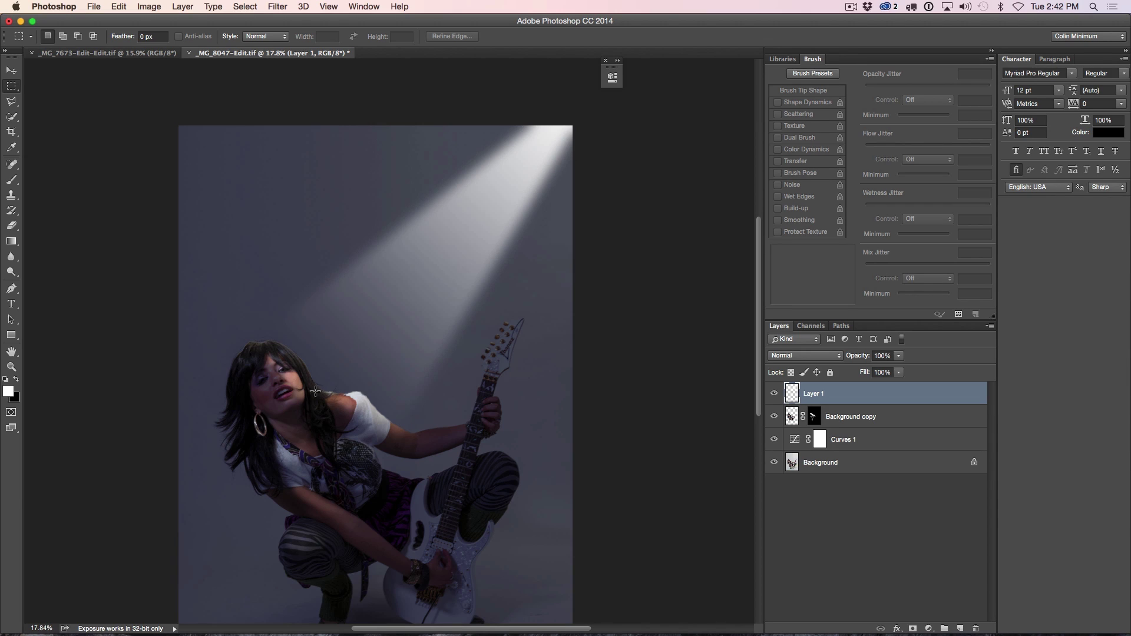
Step: Compare the image with and without the Background copy layer
left_click(774, 416)
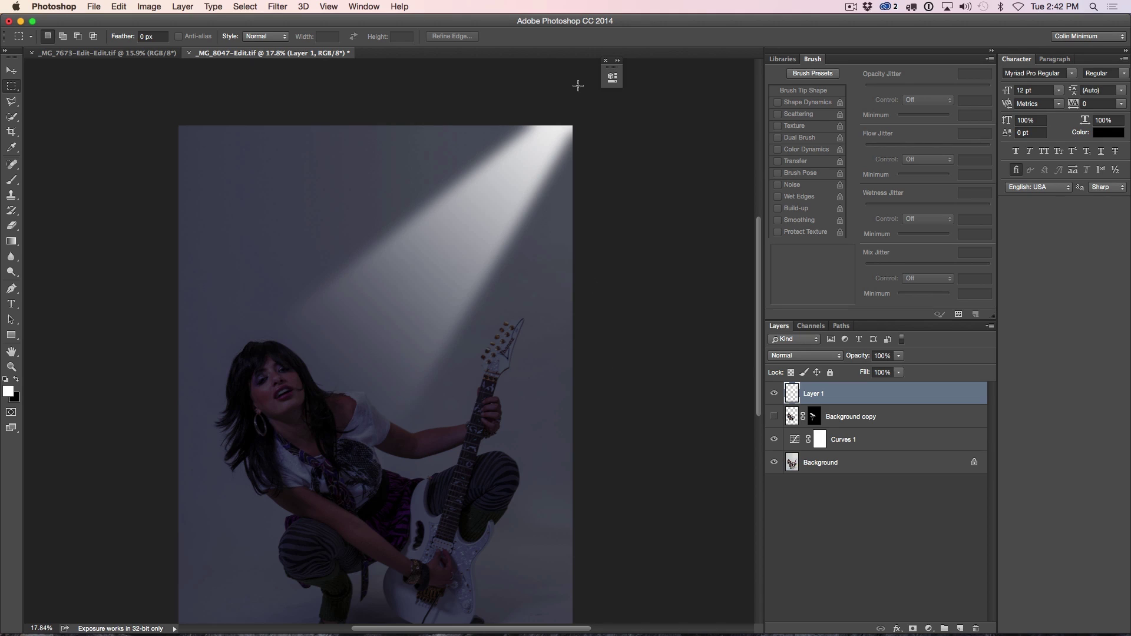
left_click(774, 417)
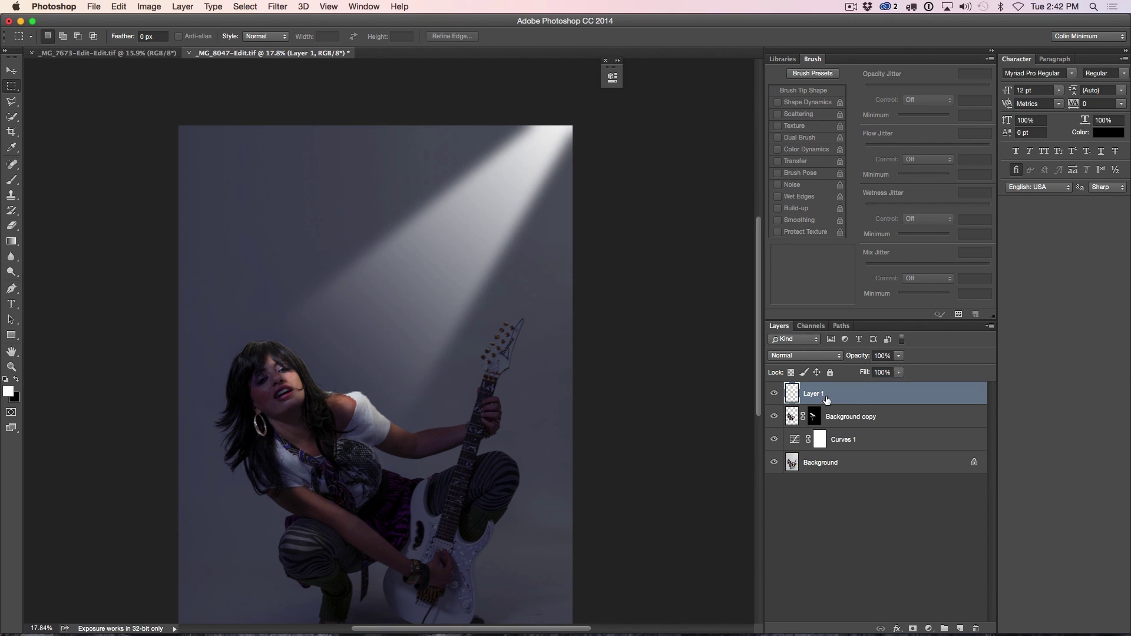
left_click(774, 416)
left_click(774, 416)
Step: Group Layer 1 and Background copy, and name the group "light"
left_click(841, 416, "shift")
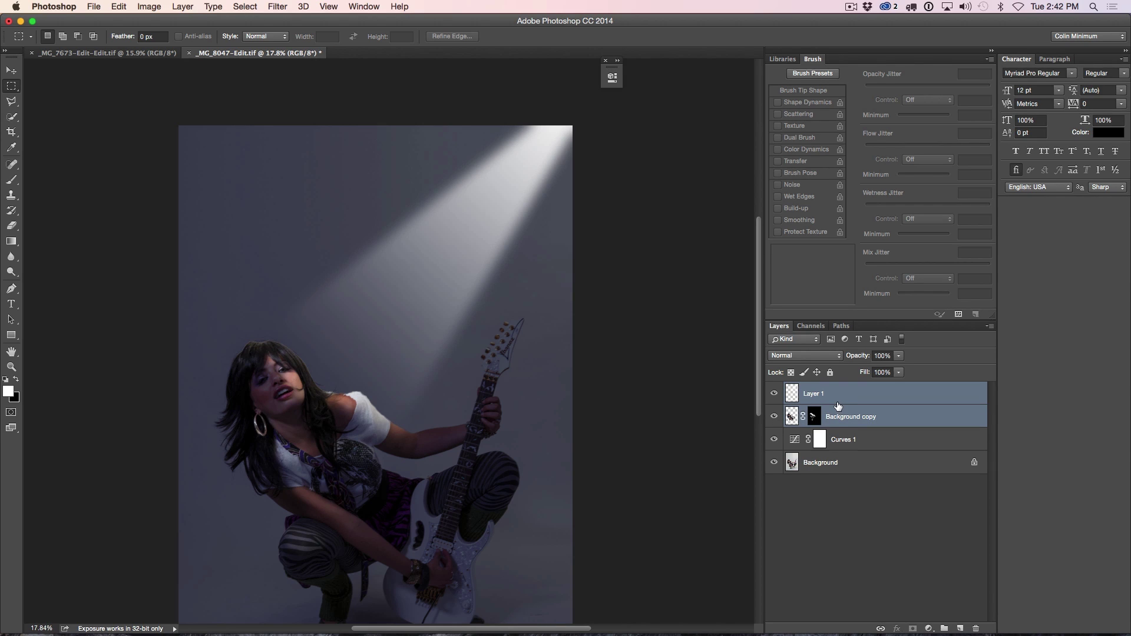
key("super+g")
double_click(822, 388)
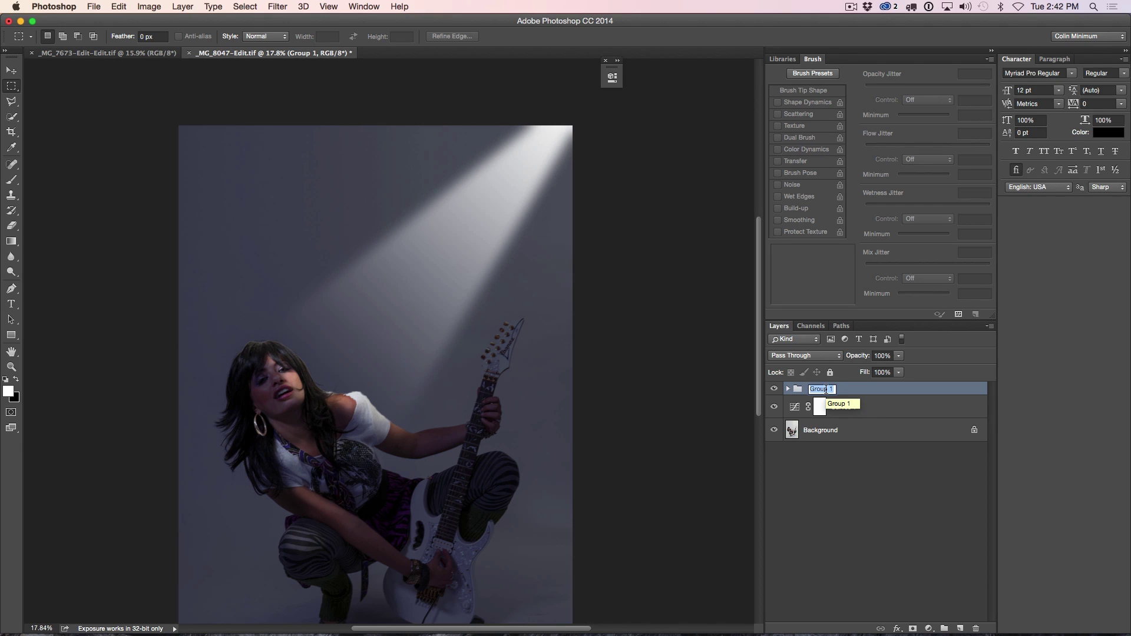
type("light")
key("Return")
Step: Darken Curves 1 with an RGB point at input 143, output 35, and lower the Red curve at input 72 to output 49
left_click(774, 407)
left_click(774, 408)
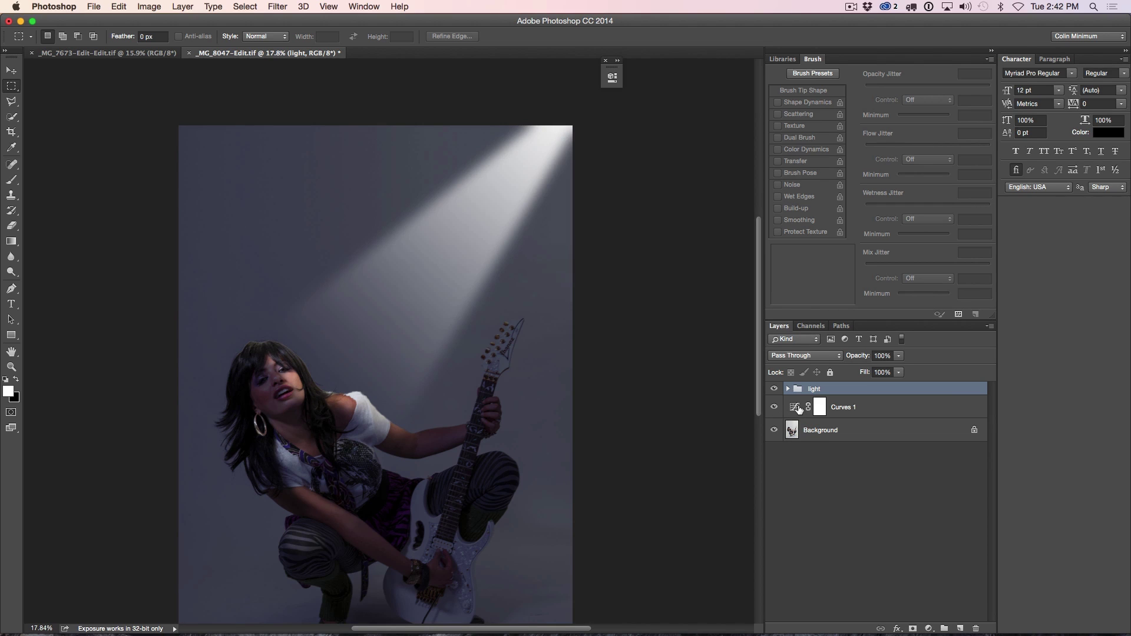
double_click(799, 409)
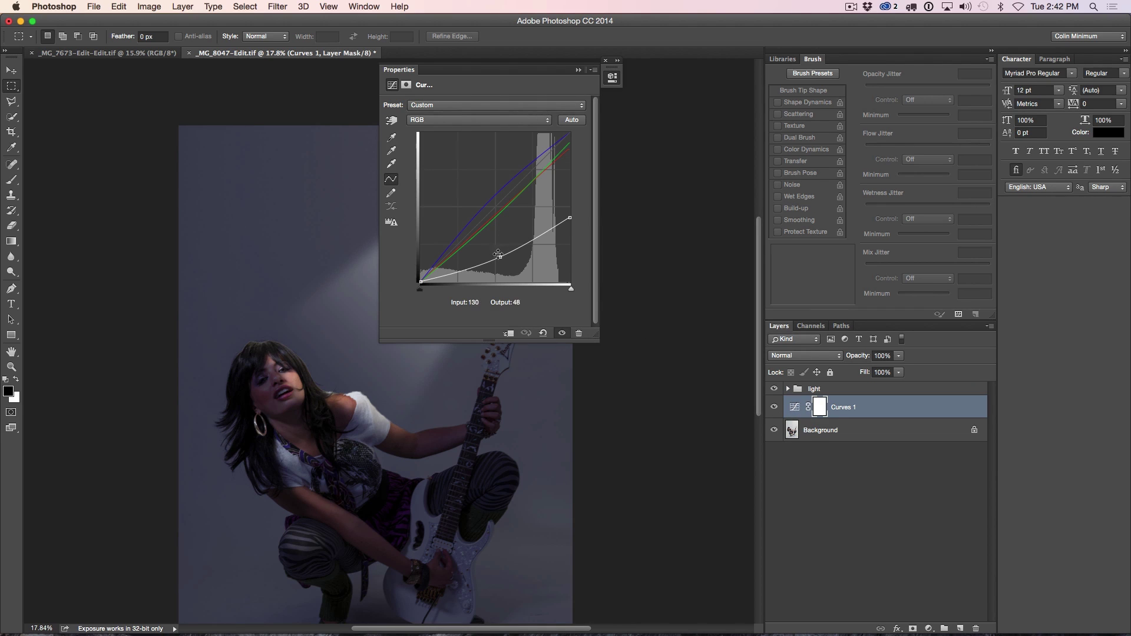
left_click_drag(498, 254, 505, 260)
left_click(481, 120)
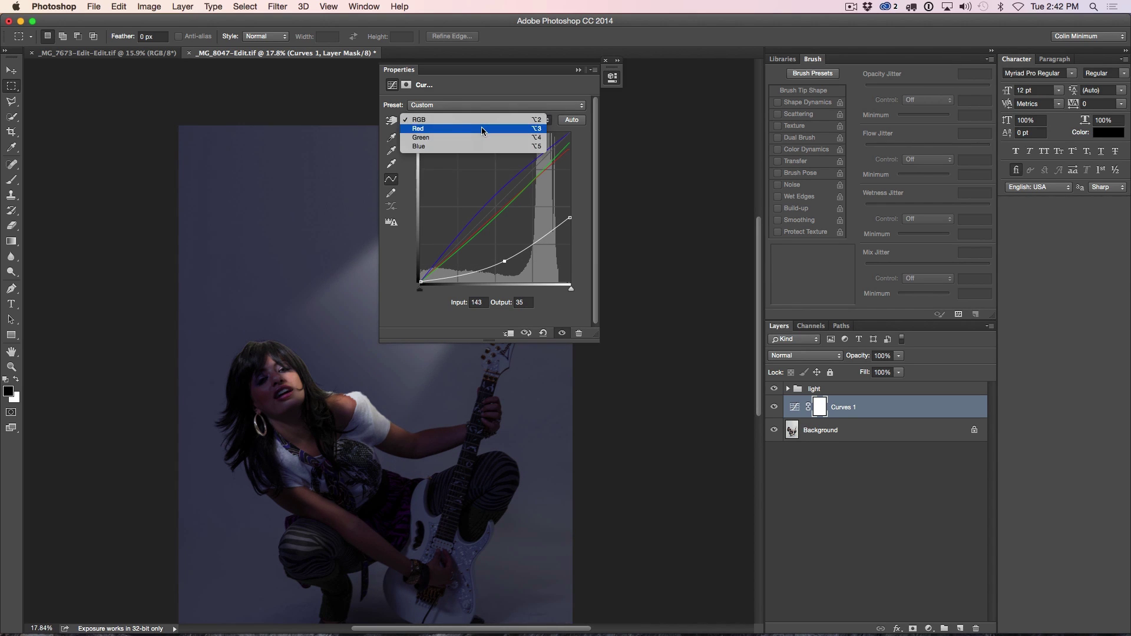
left_click(481, 127)
left_click_drag(463, 244, 462, 253)
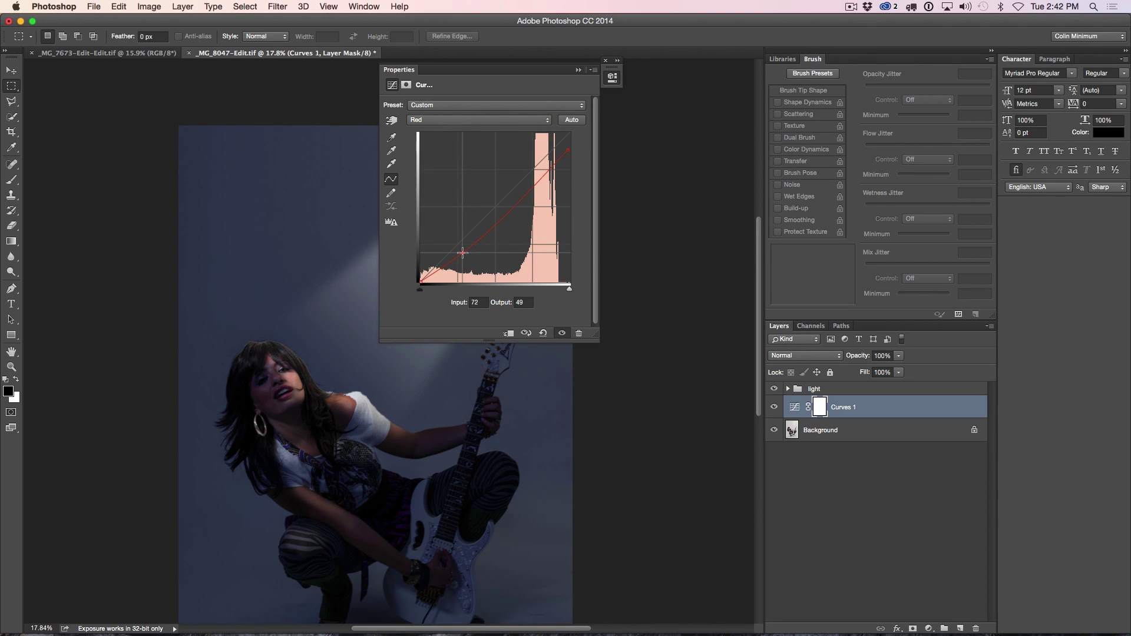
Step: Adjust the Green curve of Curves 1 with points at input 69, output 53 and input 138, output 119
left_click(462, 126)
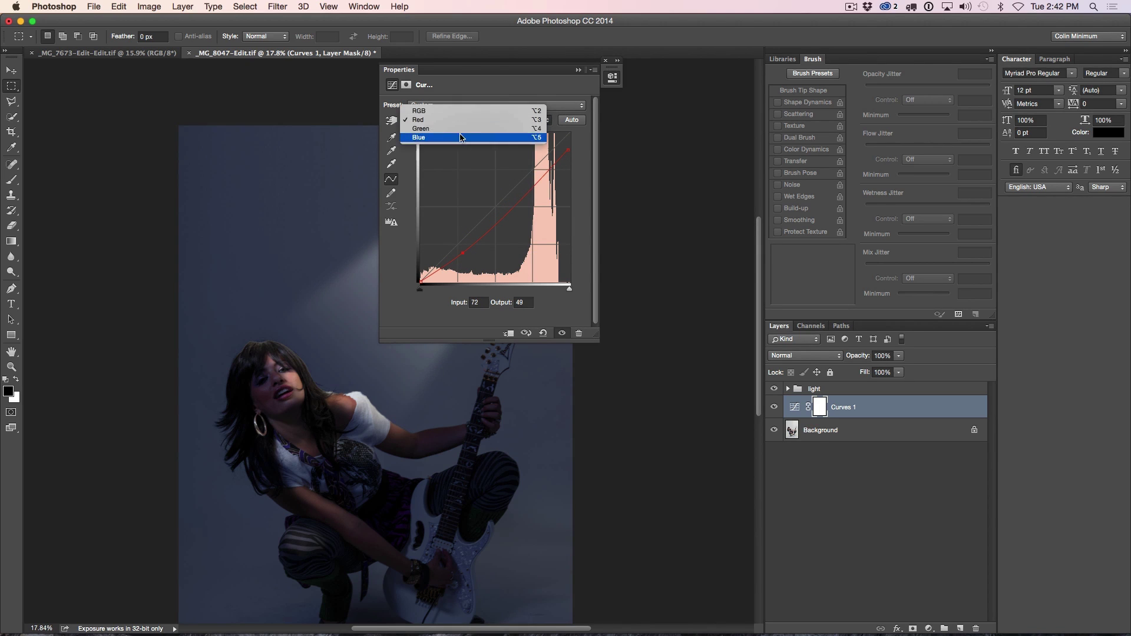
left_click(461, 128)
left_click_drag(465, 243, 461, 251)
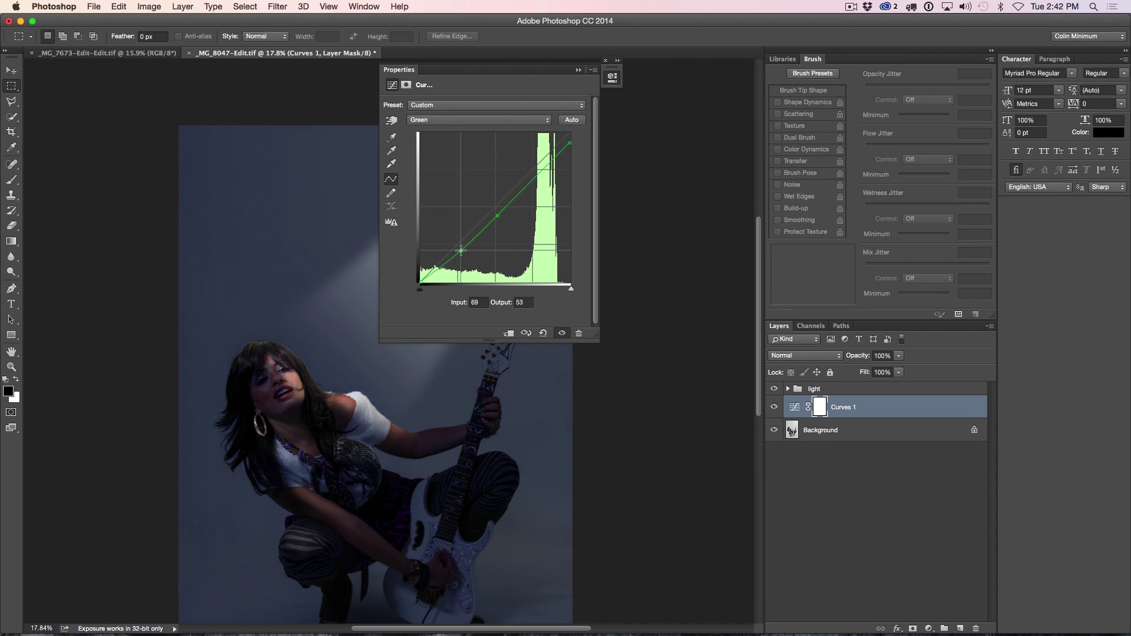
left_click(498, 216)
left_click_drag(500, 219, 503, 215)
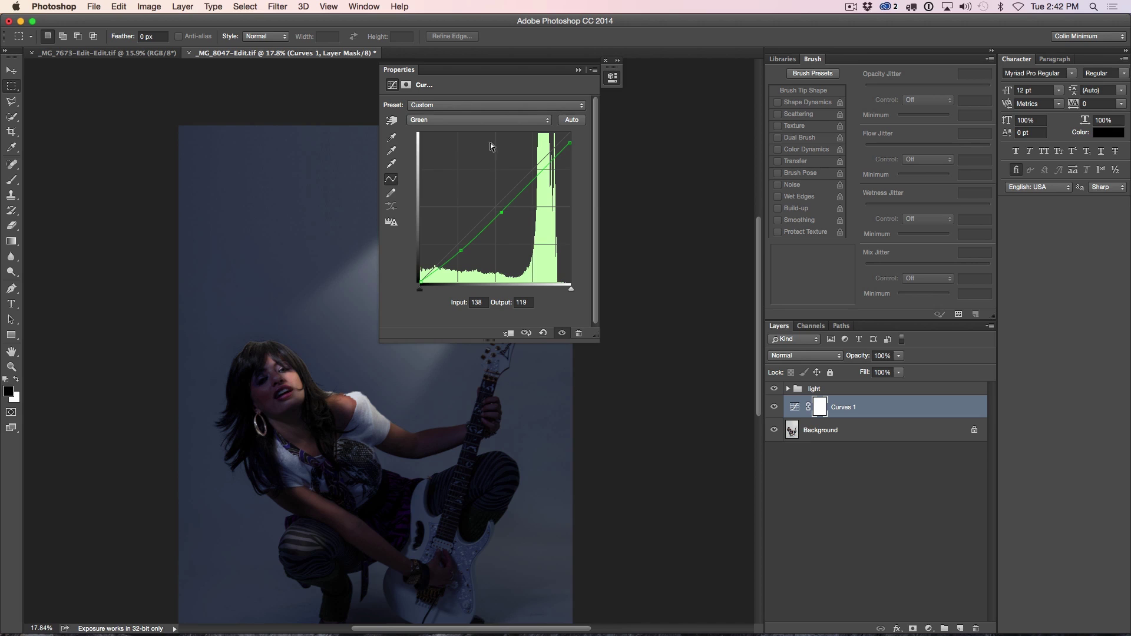
Step: Reshape the Blue curve of Curves 1 by moving its midtone point into the shadows and adding a slightly lowered highlight point
left_click(483, 120)
left_click(482, 130)
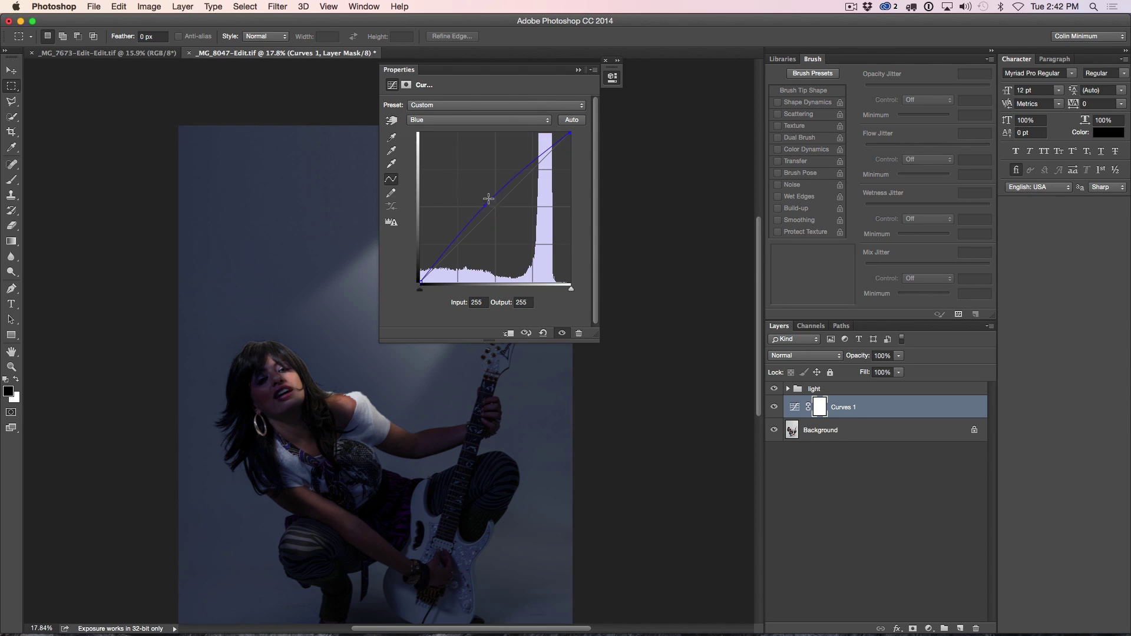
left_click_drag(489, 210, 446, 244)
mouse_move(526, 164)
left_mouse_down()
mouse_move(539, 158)
mouse_move(530, 169)
left_mouse_up()
left_click(612, 77)
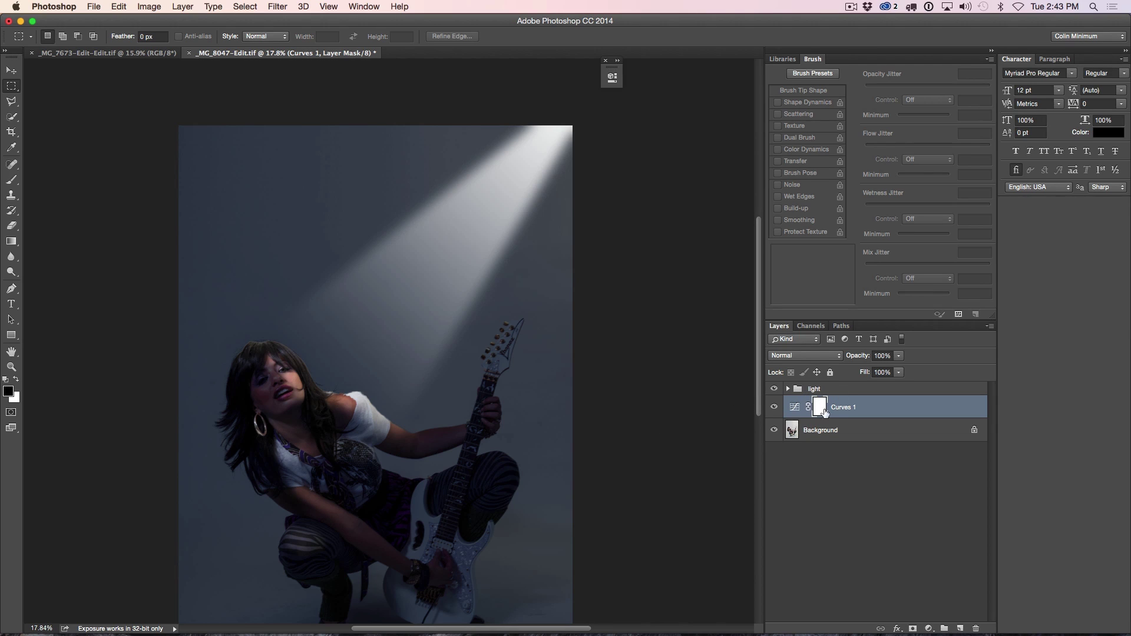
Step: Add a Hue/Saturation adjustment above the light group, clip it to the group and enable Colorize
left_click(795, 389)
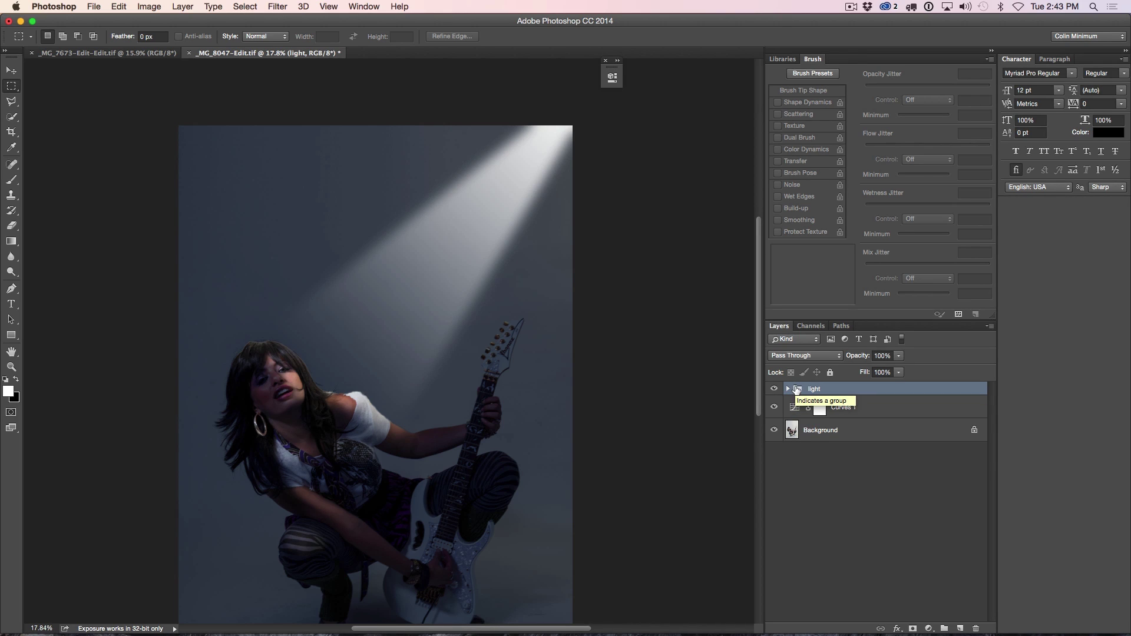
left_click(928, 629)
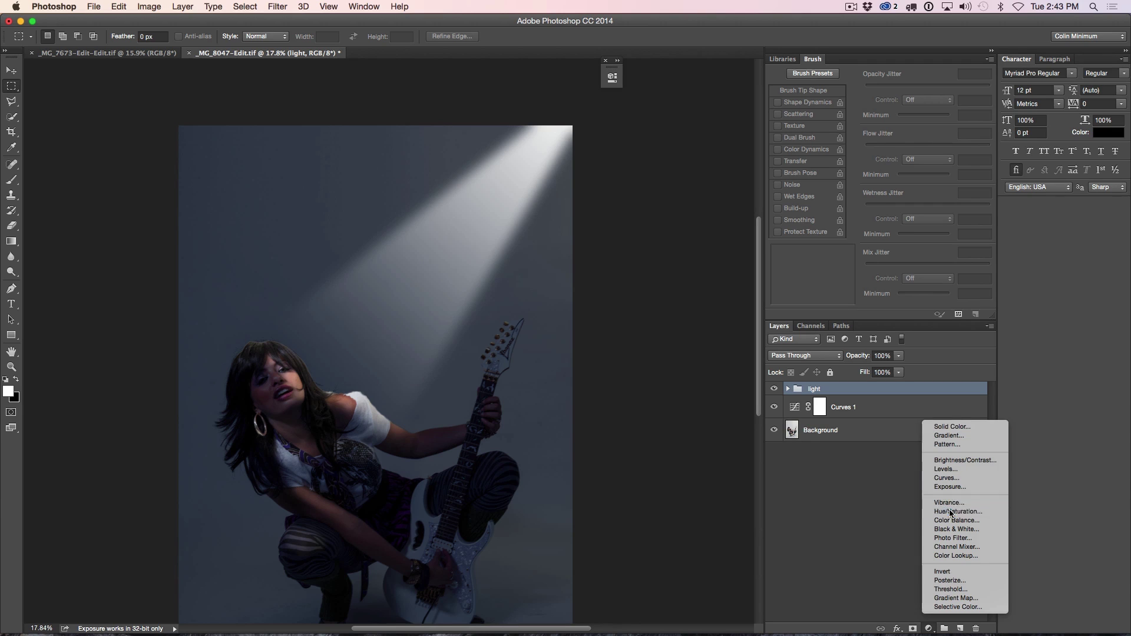
left_click(894, 471)
left_click_drag(465, 76, 590, 95)
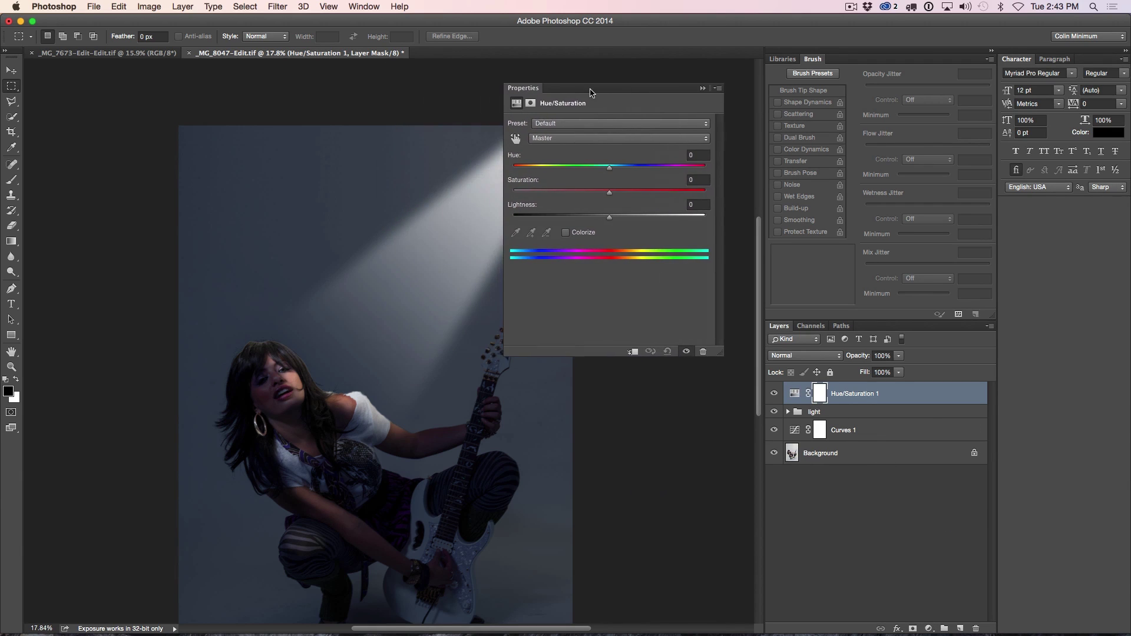
left_click(633, 352)
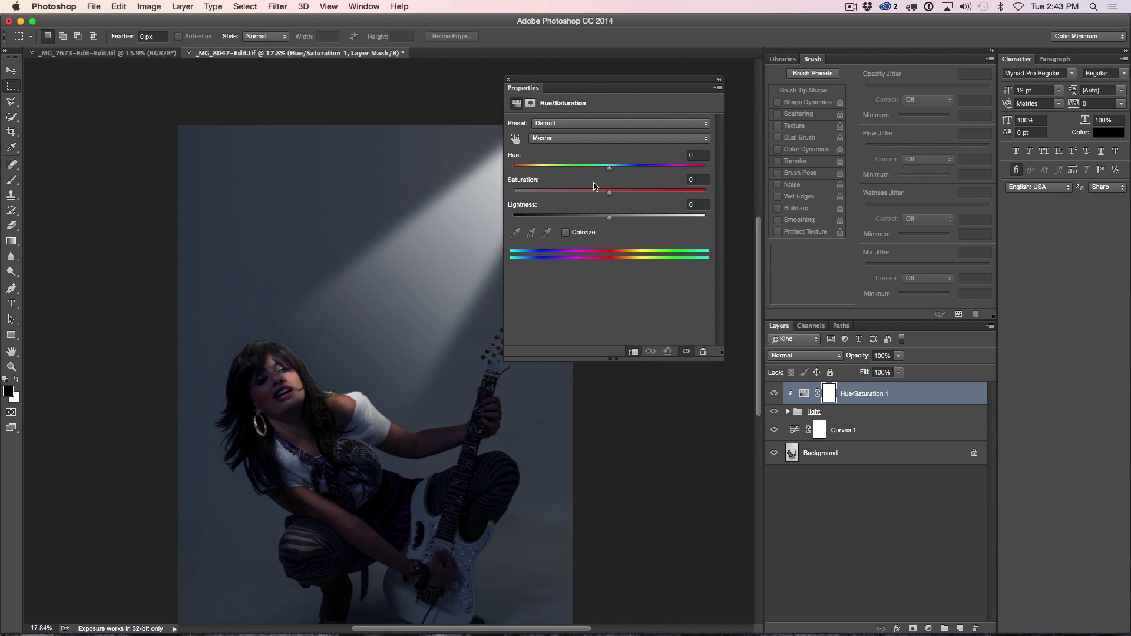
left_click(566, 232)
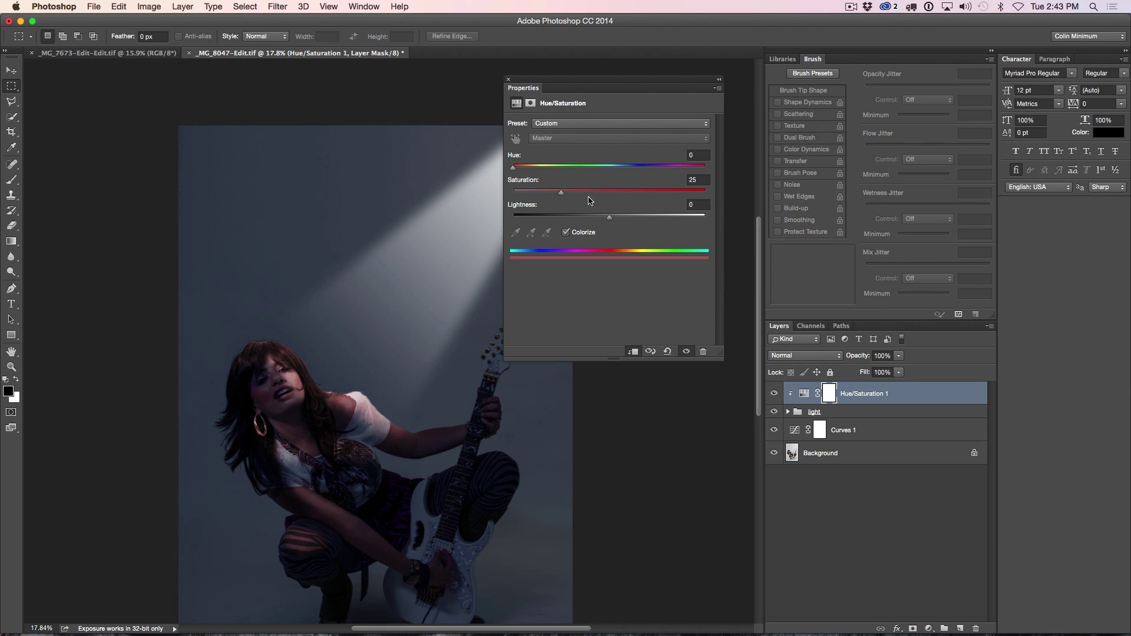
Step: Tint the light group magenta by setting the Hue/Saturation adjustment to Hue 308, Saturation 42 and Lightness +9
left_click_drag(563, 195, 614, 194)
left_click_drag(514, 172, 678, 172)
left_click_drag(614, 197, 580, 200)
left_click_drag(563, 199, 621, 221)
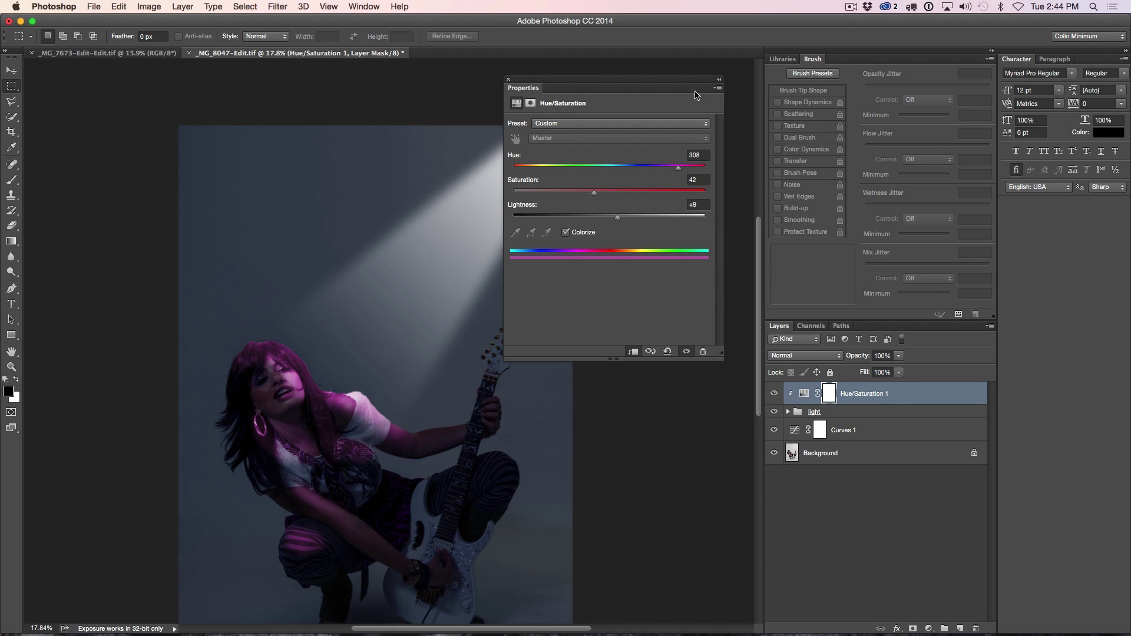
left_click(718, 80)
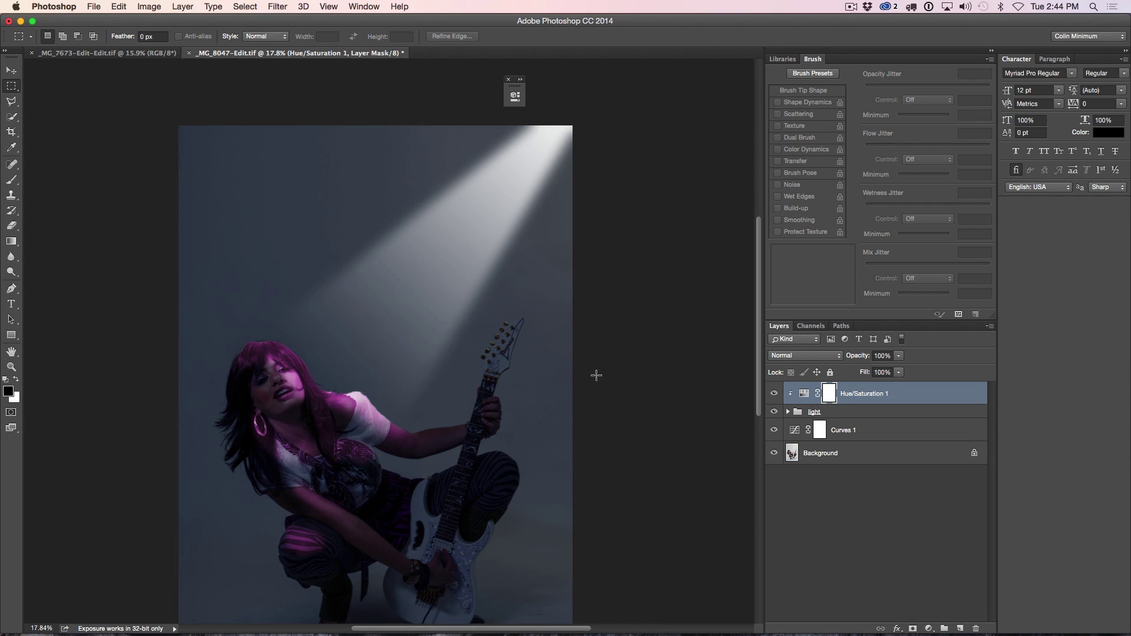
Step: Set the Hue/Saturation 1 layer to Color blend mode at 44% opacity
left_click(783, 357)
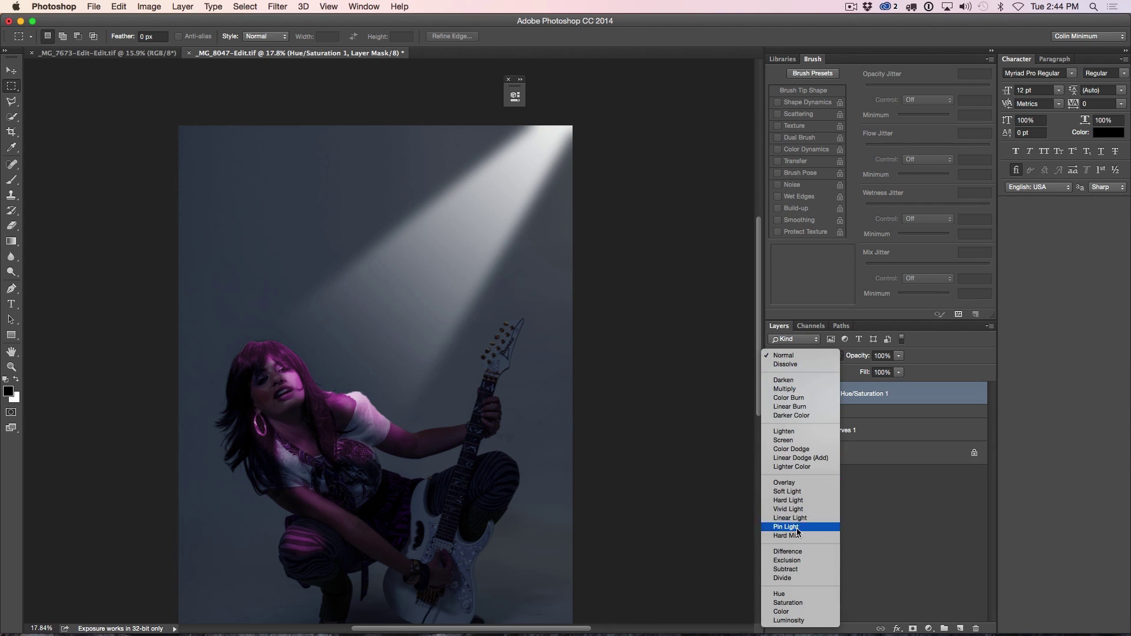
left_click(790, 585)
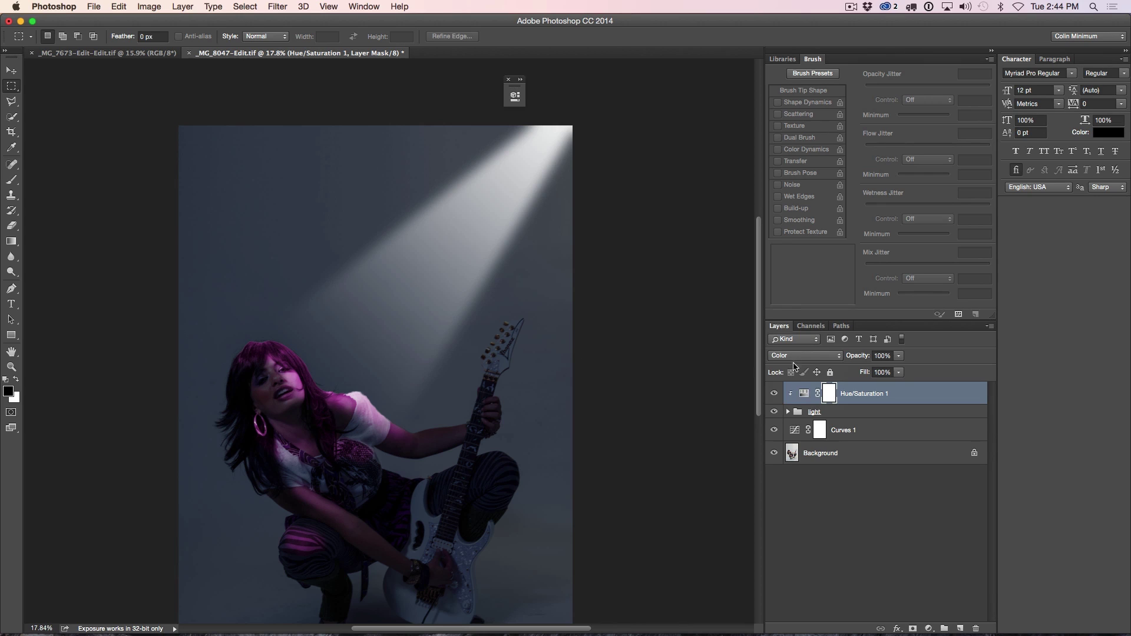
left_click_drag(857, 359, 769, 360)
Step: Change the tint of Hue/Saturation 1 to yellow-green with a Hue of 71
double_click(800, 394)
mouse_move(434, 101)
left_mouse_down()
mouse_move(492, 163)
mouse_move(715, 150)
left_mouse_up()
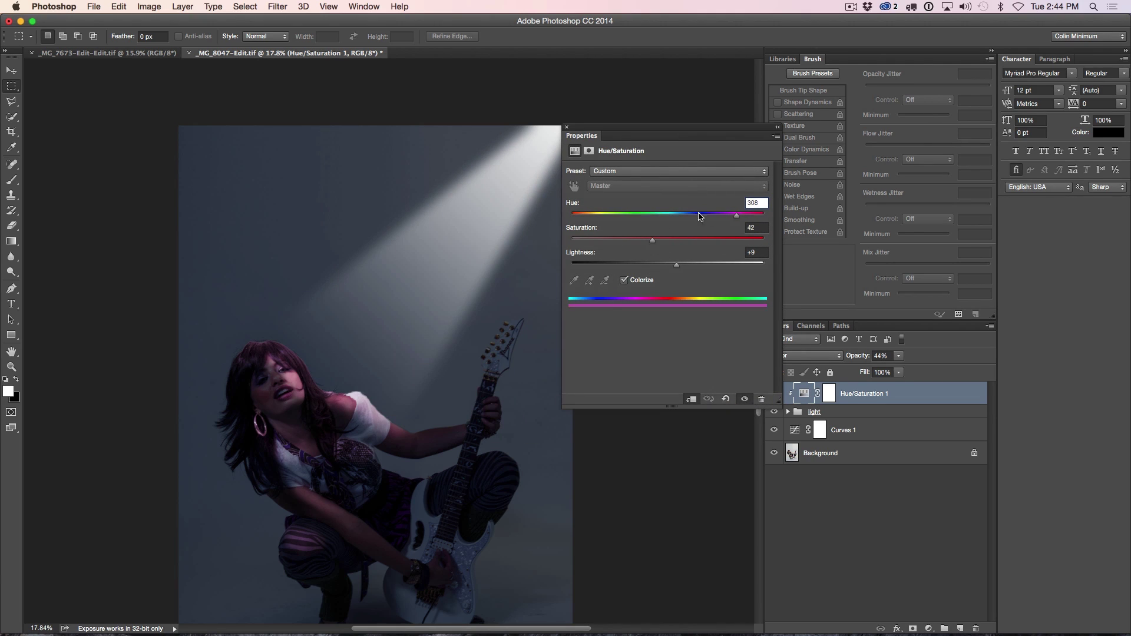
left_click_drag(728, 219, 610, 220)
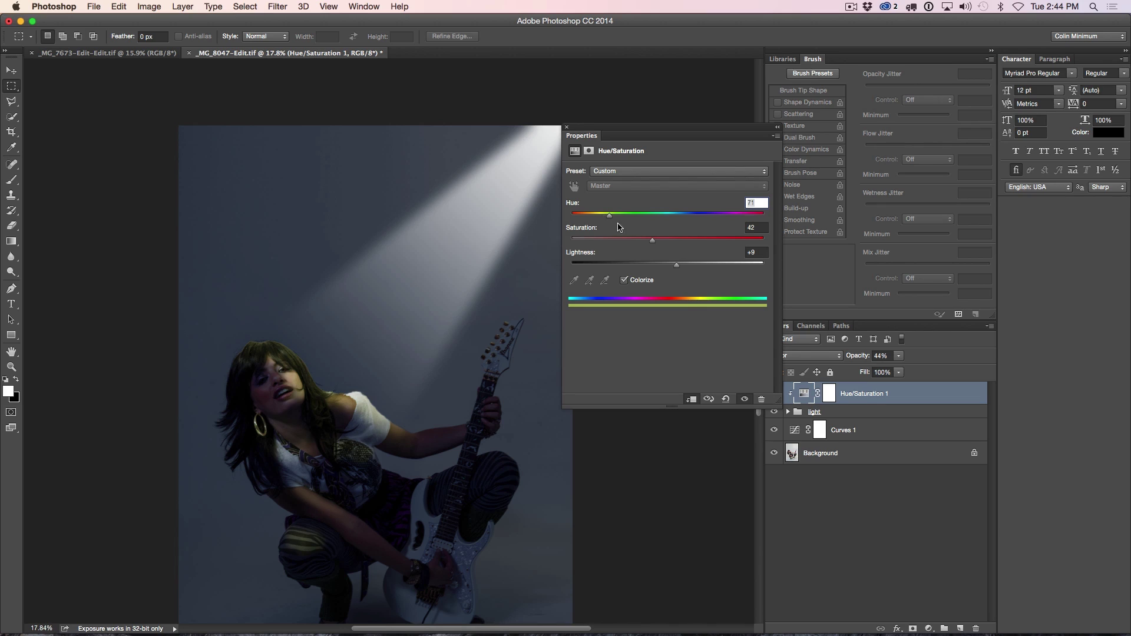
left_click(777, 128)
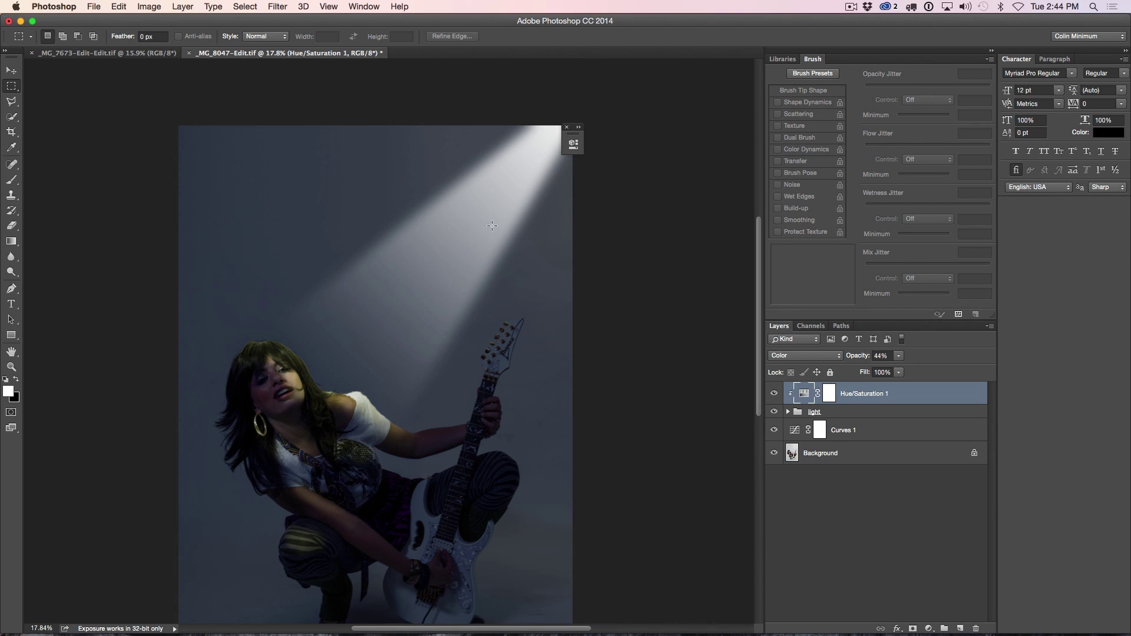
Step: Expand the light group and duplicate Hue/Saturation 1 into it, directly above the Layer 1 light beam
left_click(788, 412)
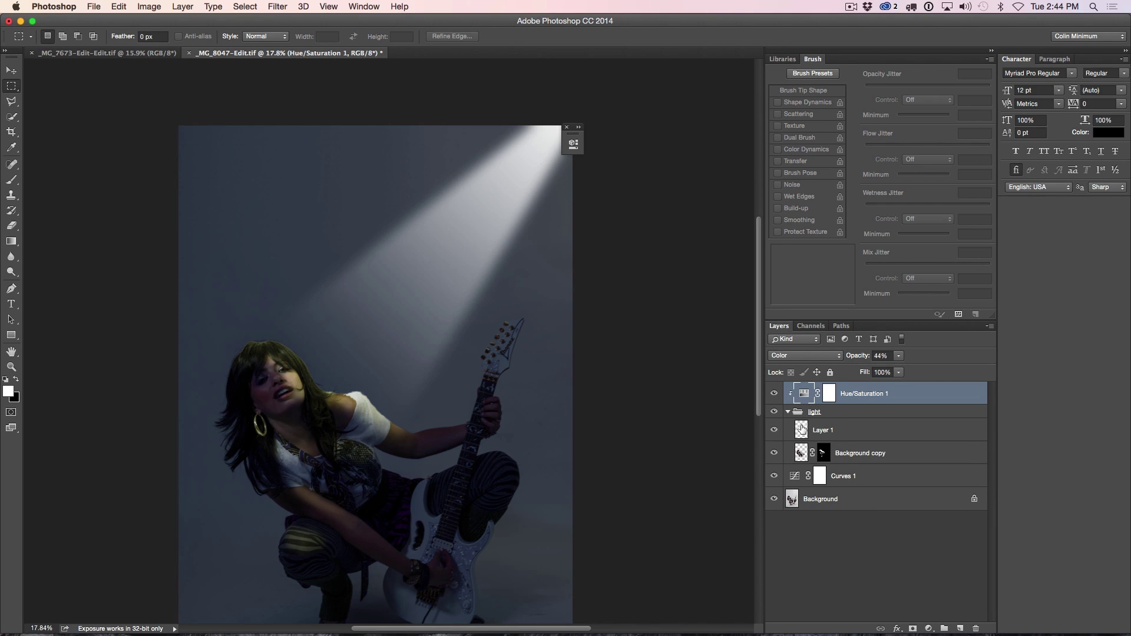
left_click(774, 429)
left_click(774, 429)
left_click(804, 430)
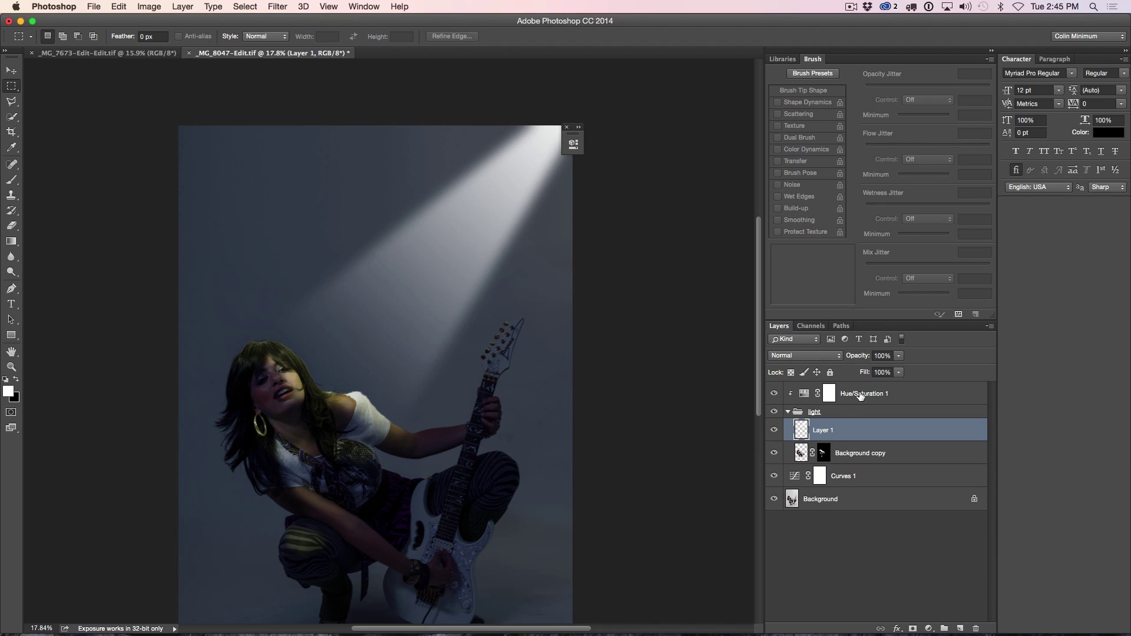
left_click_drag(849, 395, 847, 422)
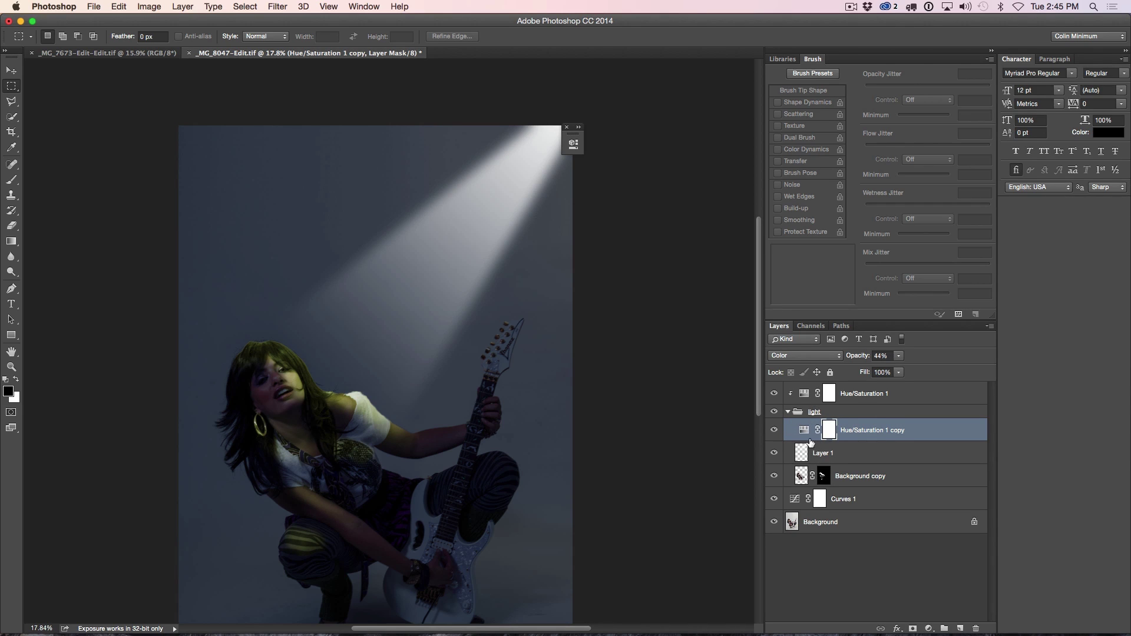
Step: Clip Hue/Saturation 1 copy to Layer 1 and check both layers' effect by toggling their visibility
left_click(773, 453)
left_click(773, 454)
left_click(808, 439, "alt")
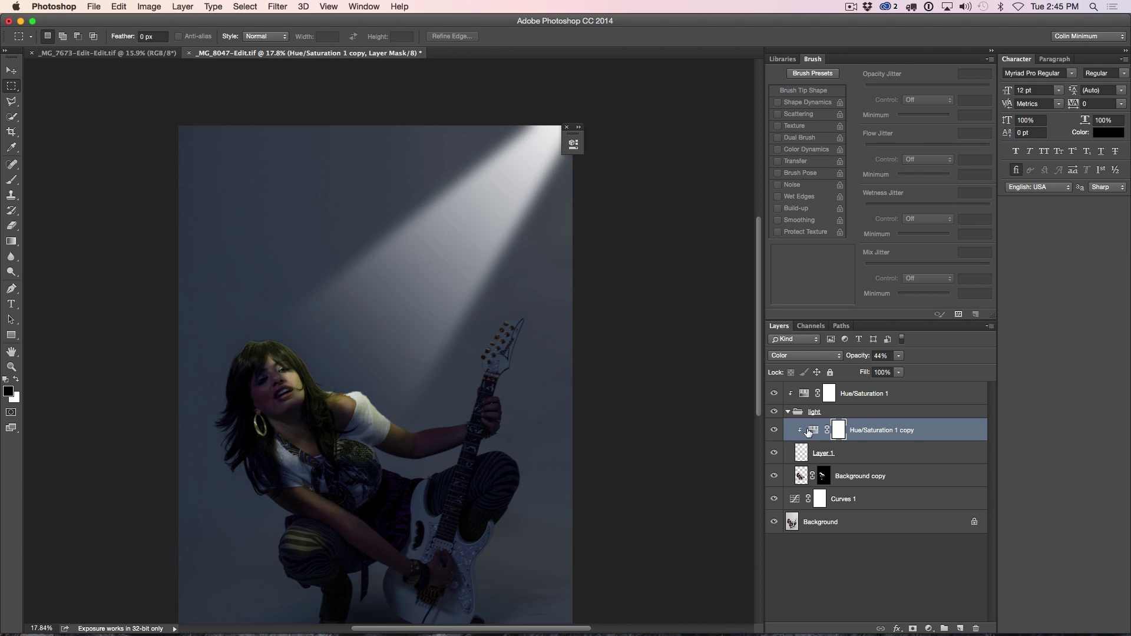
left_click(773, 453)
left_click(774, 454)
left_click(773, 431)
left_click(773, 430)
Step: Set Hue/Saturation 1 copy to Hue 65, Saturation 73 and Lightness -19, keeping Colorize enabled
double_click(816, 433)
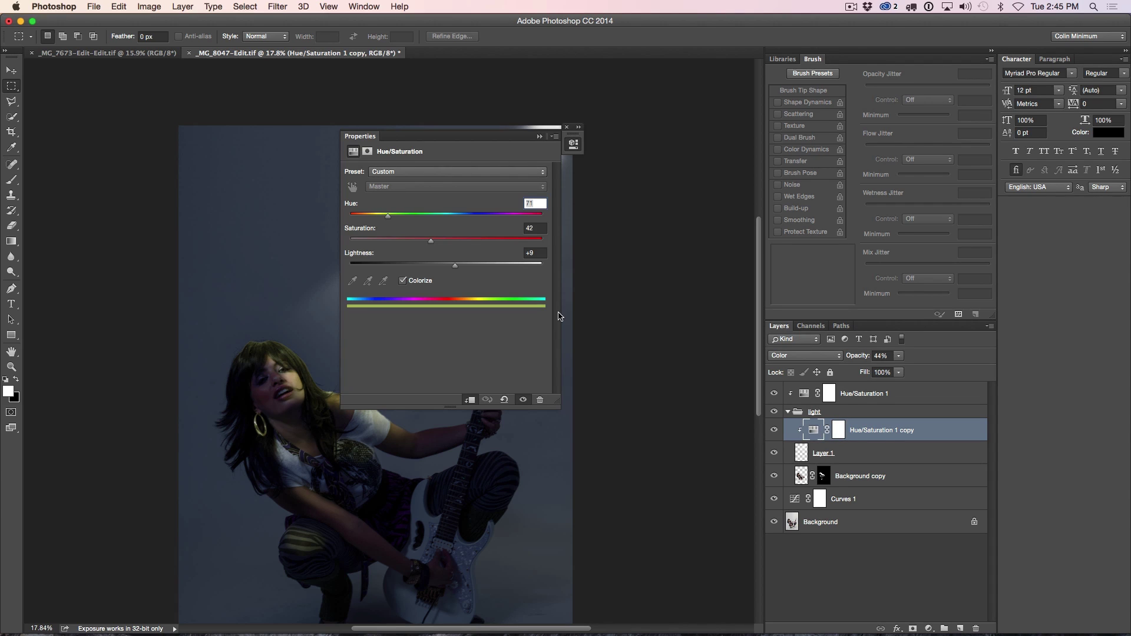
left_click_drag(356, 137, 601, 117)
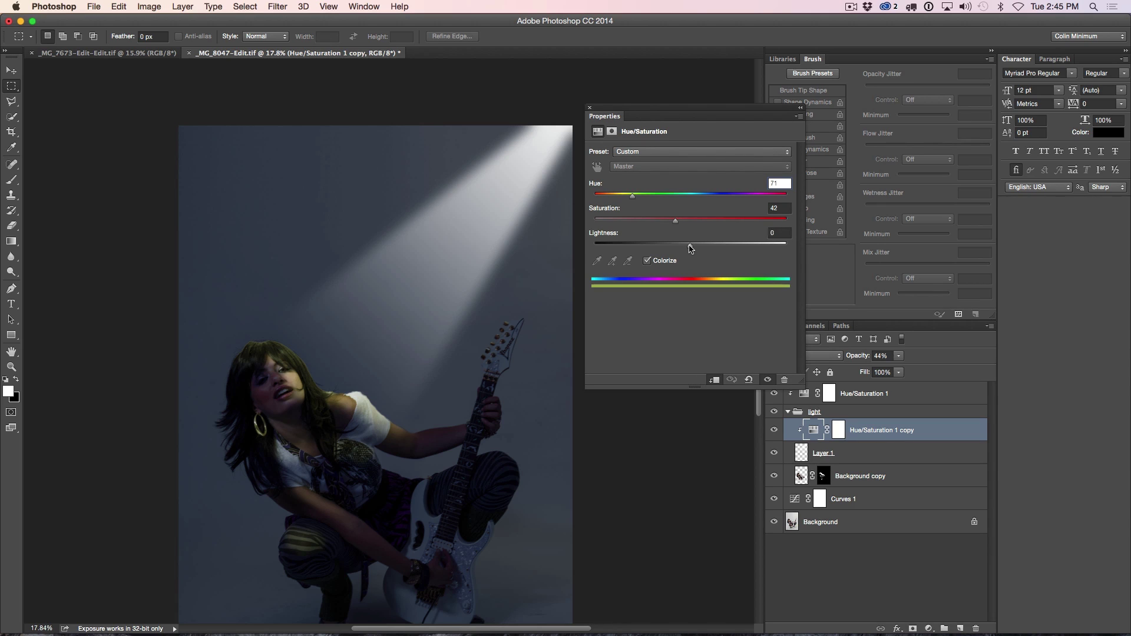
left_click_drag(686, 249, 673, 249)
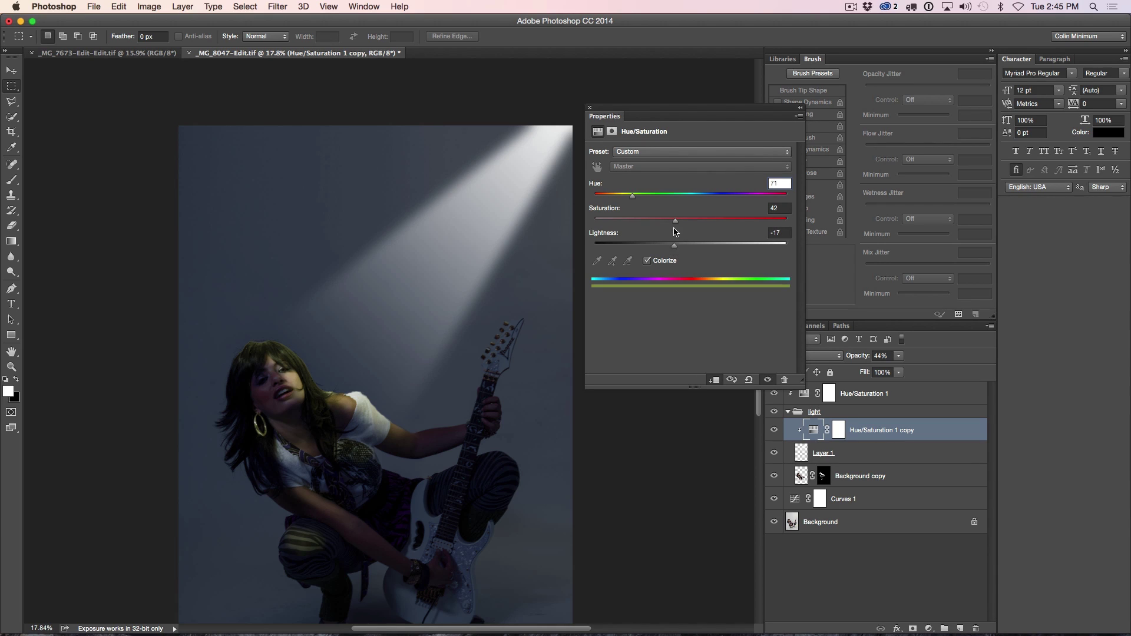
left_click_drag(674, 221, 734, 223)
mouse_move(674, 249)
left_mouse_down()
mouse_move(623, 249)
mouse_move(672, 247)
left_mouse_up()
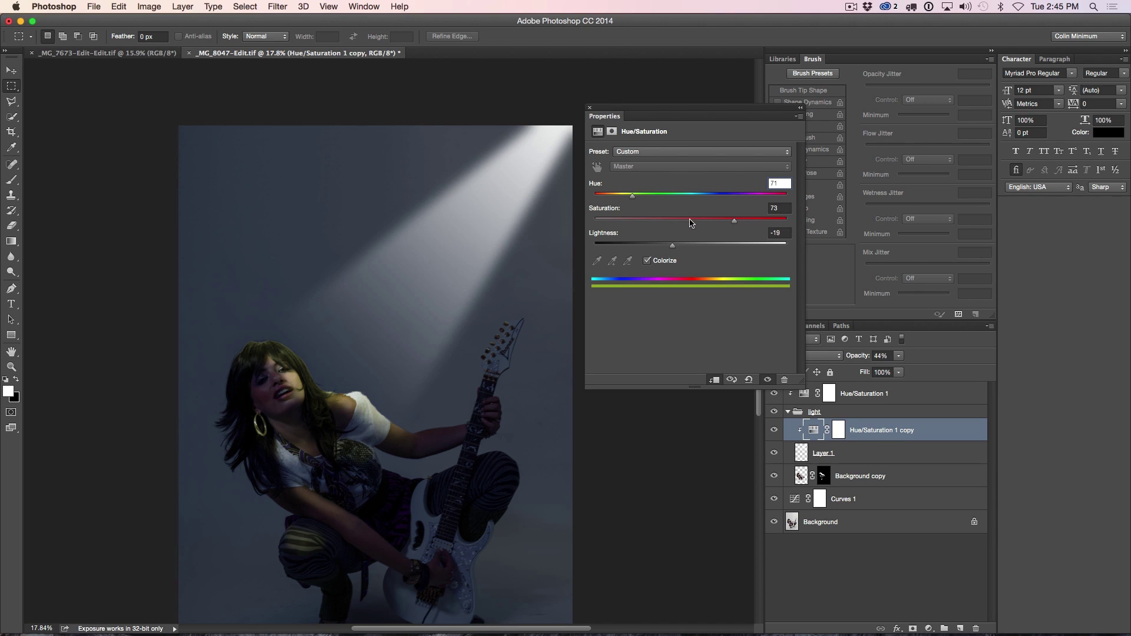
left_click_drag(632, 198, 629, 198)
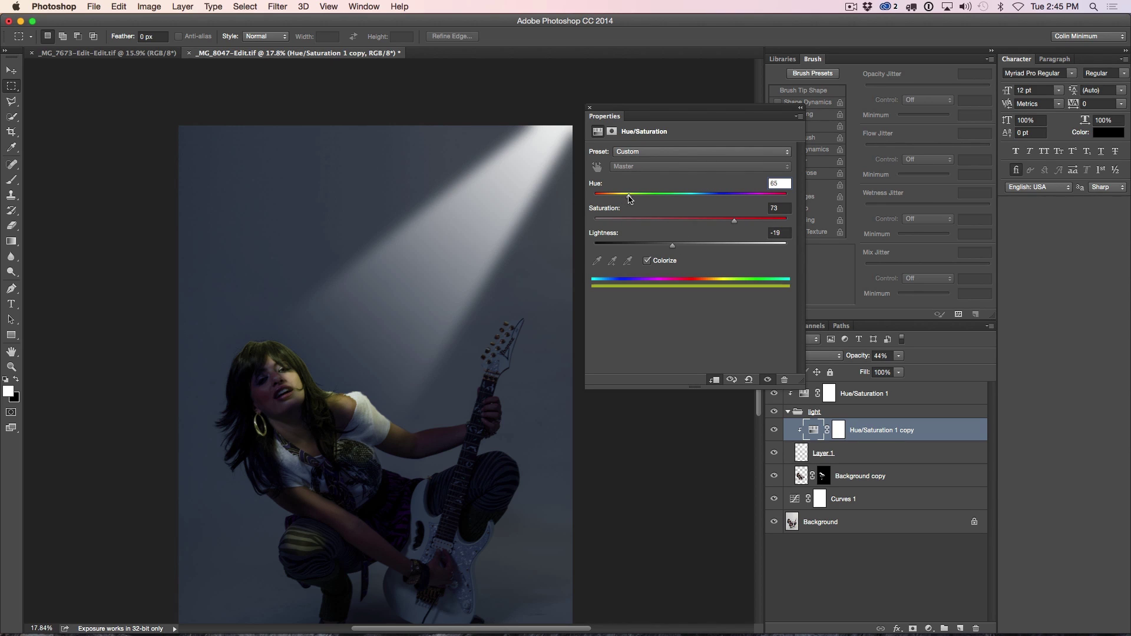
left_click(648, 261)
left_click(647, 261)
left_click(799, 108)
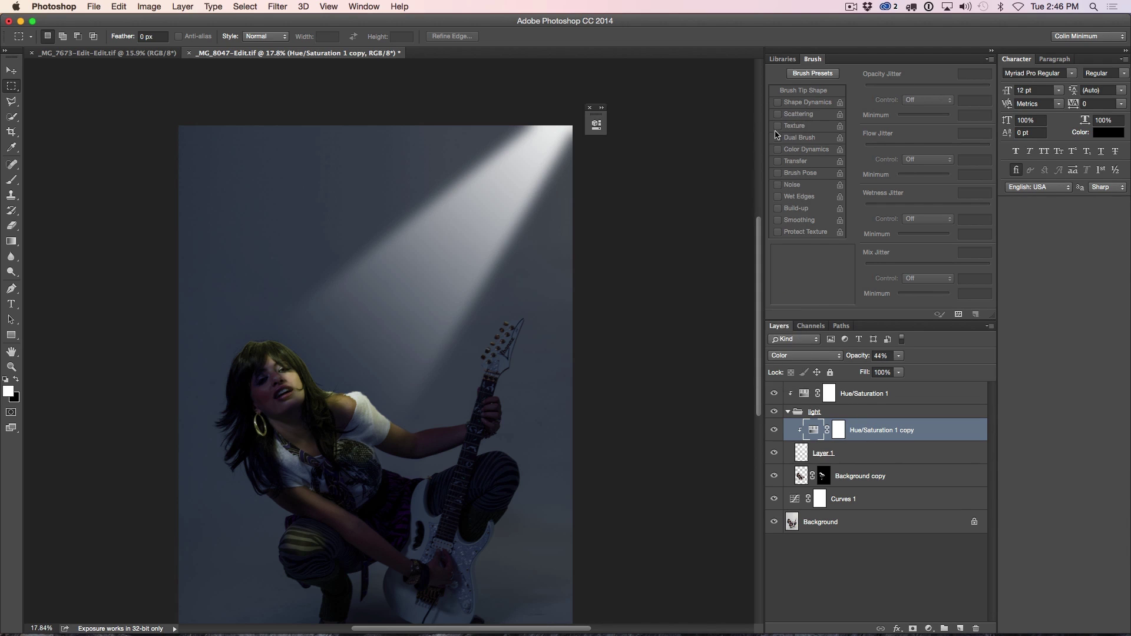
Step: Switch the Hue/Saturation 1 copy layer to Normal blending and set its Saturation to 81 and Lightness to -16
left_click(793, 356)
left_click(791, 99)
double_click(813, 430)
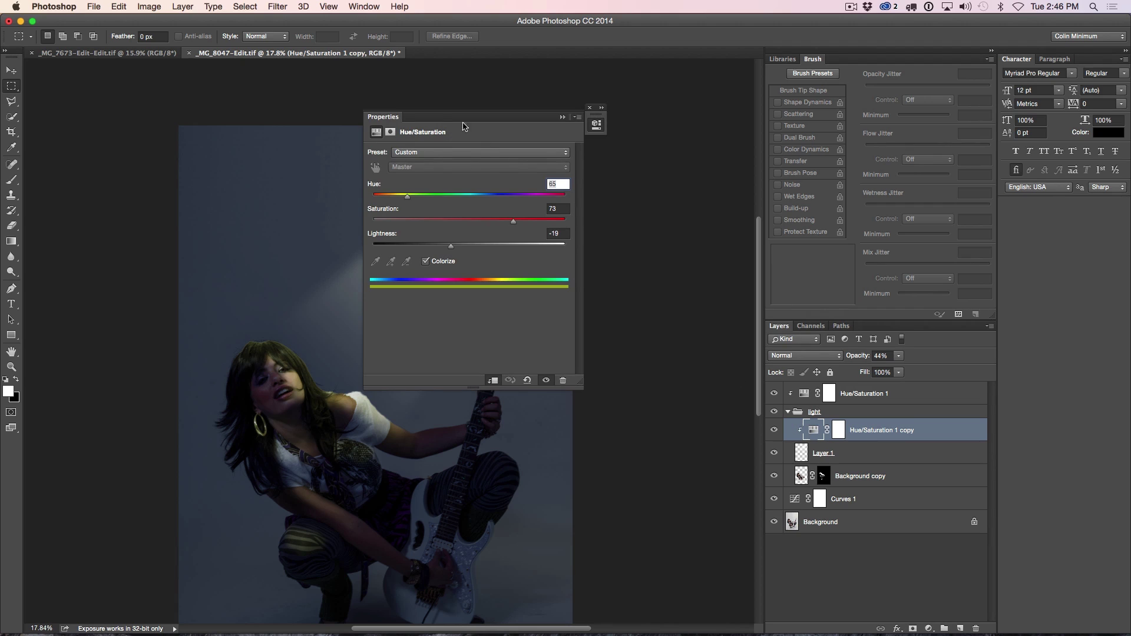
mouse_move(389, 117)
left_mouse_down()
mouse_move(616, 192)
mouse_move(616, 99)
left_mouse_up()
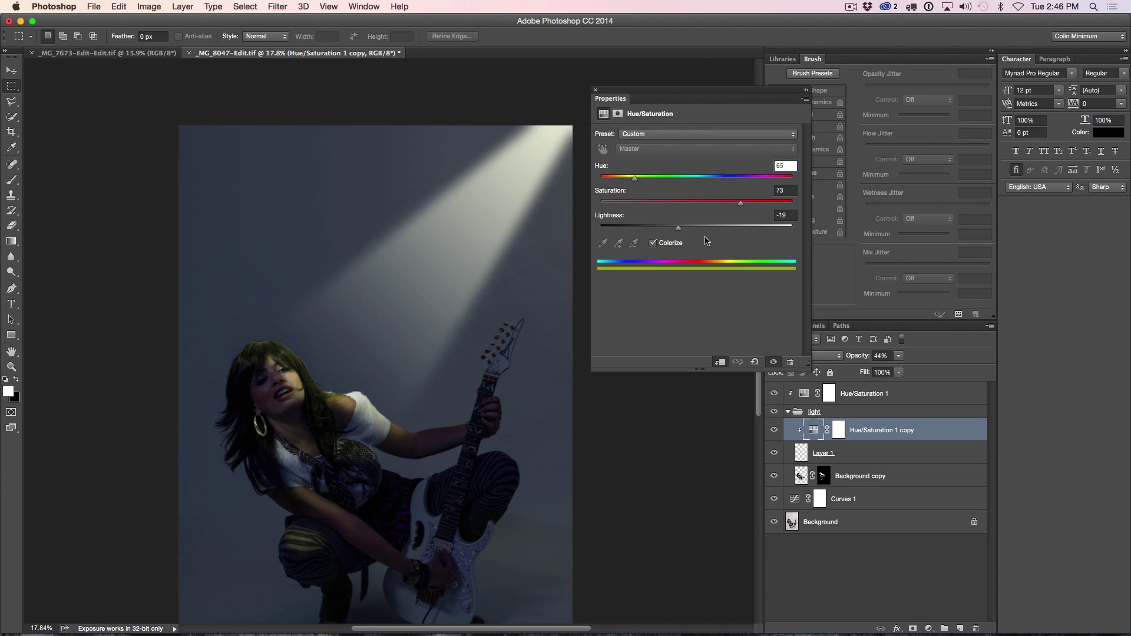
mouse_move(680, 231)
left_mouse_down()
mouse_move(663, 231)
mouse_move(707, 231)
mouse_move(681, 230)
left_mouse_up()
left_click(756, 202)
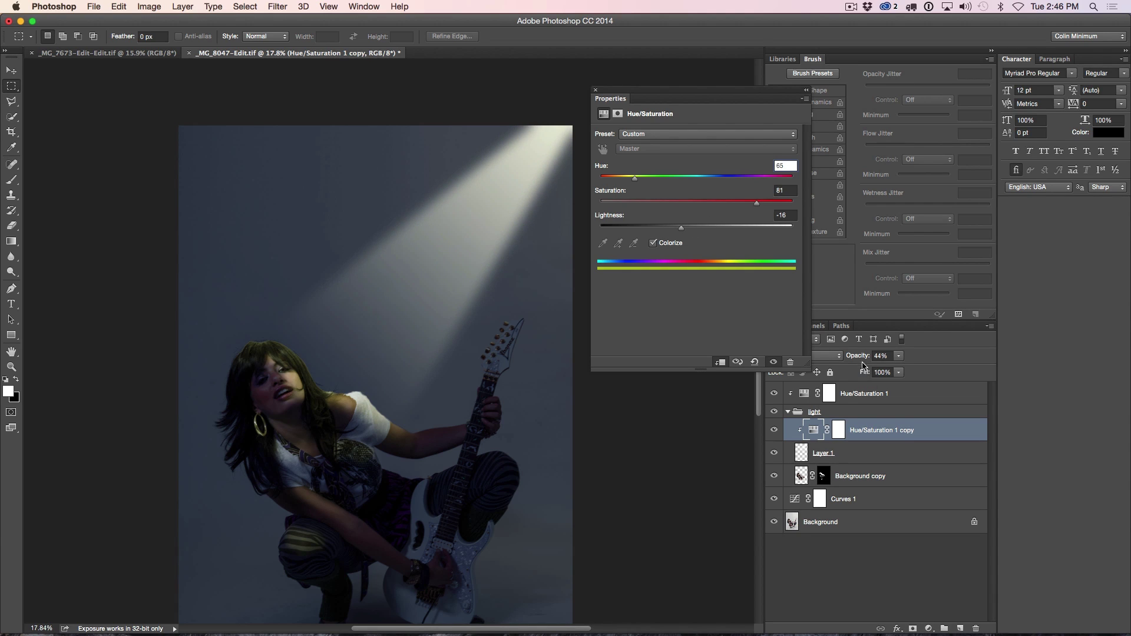
Step: Set Hue/Saturation 1 copy to 76% opacity, Hue 64 and Lightness -31, and compare the result by toggling the visibility of the layers above the Background
mouse_move(863, 359)
left_mouse_down()
mouse_move(894, 358)
mouse_move(881, 358)
left_mouse_up()
mouse_move(634, 178)
left_mouse_down()
mouse_move(608, 181)
mouse_move(768, 182)
mouse_move(635, 185)
left_mouse_up()
mouse_move(684, 233)
left_mouse_down()
mouse_move(631, 232)
mouse_move(685, 233)
mouse_move(666, 233)
left_mouse_up()
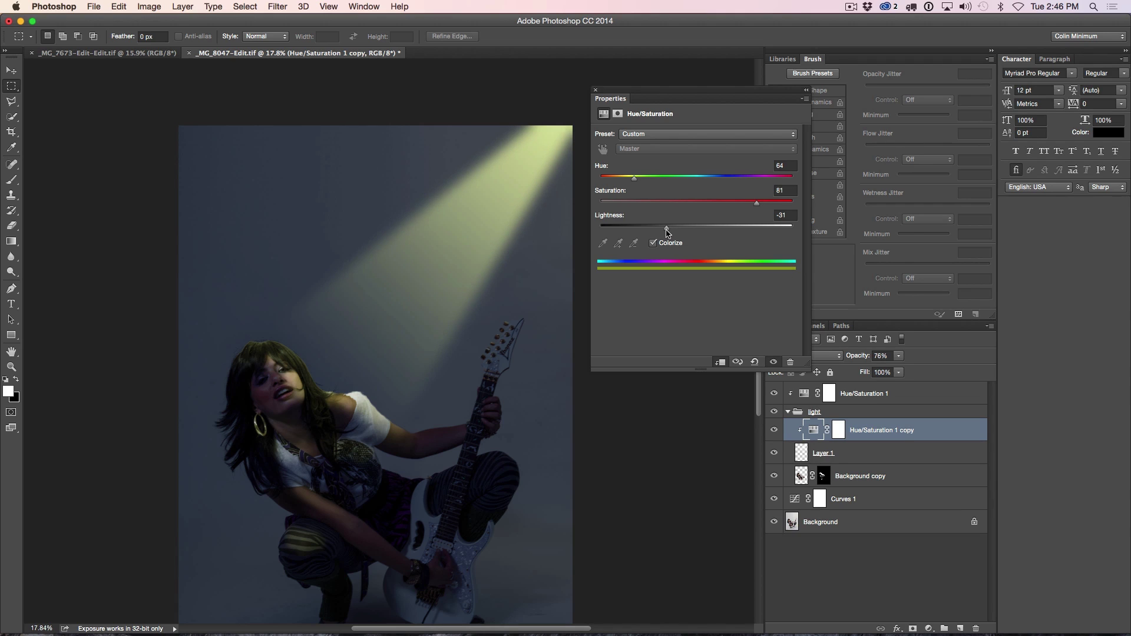
left_click(805, 91)
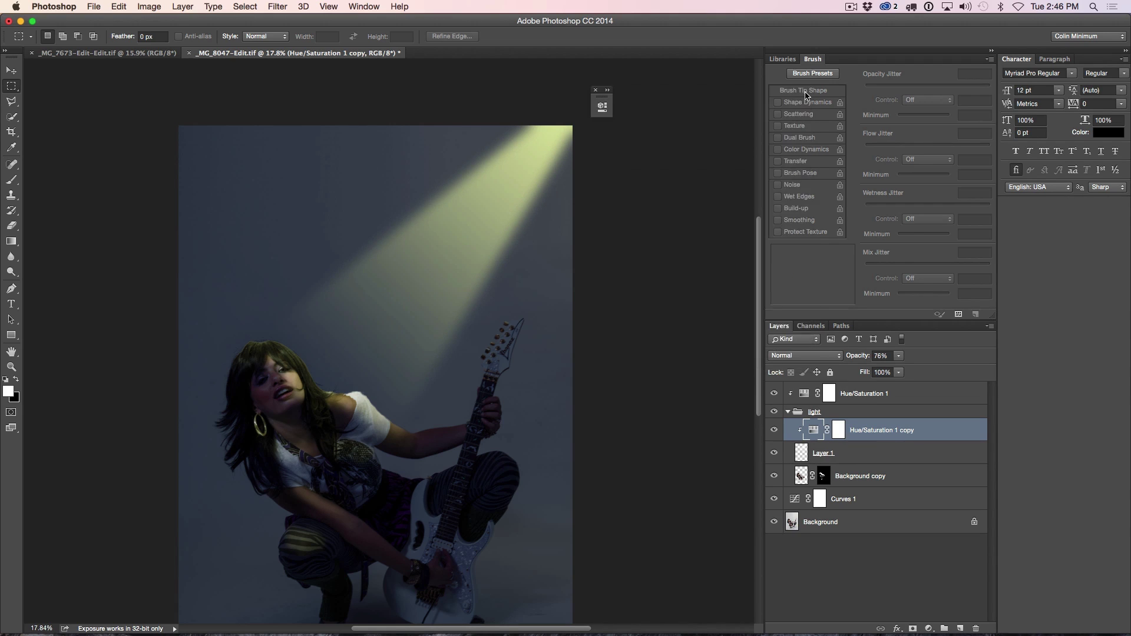
left_click_drag(775, 500, 772, 389)
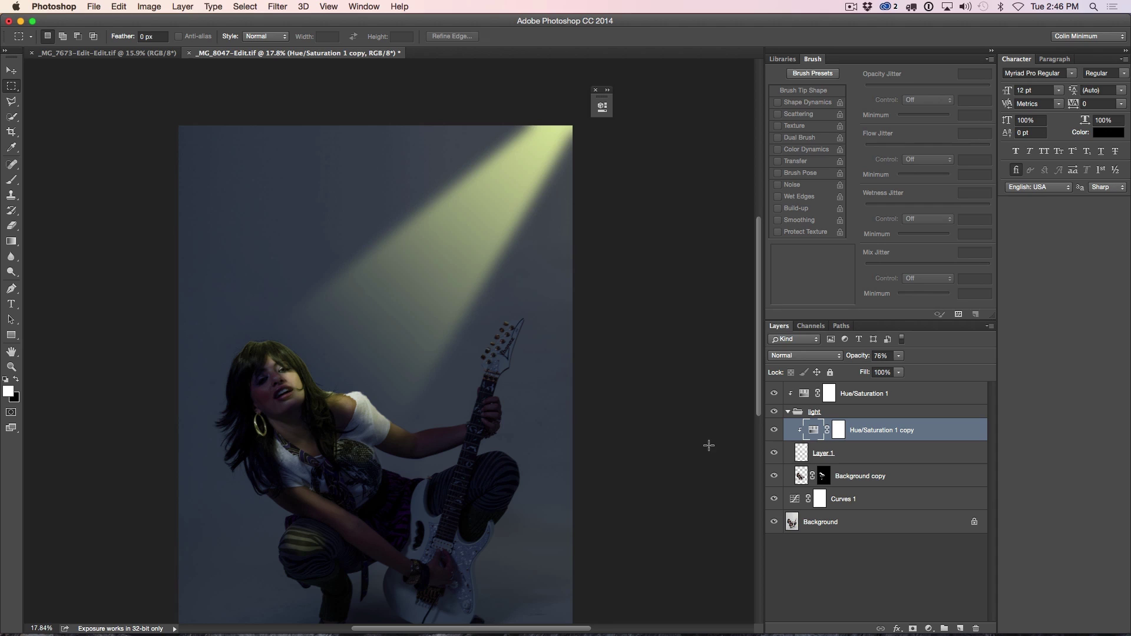